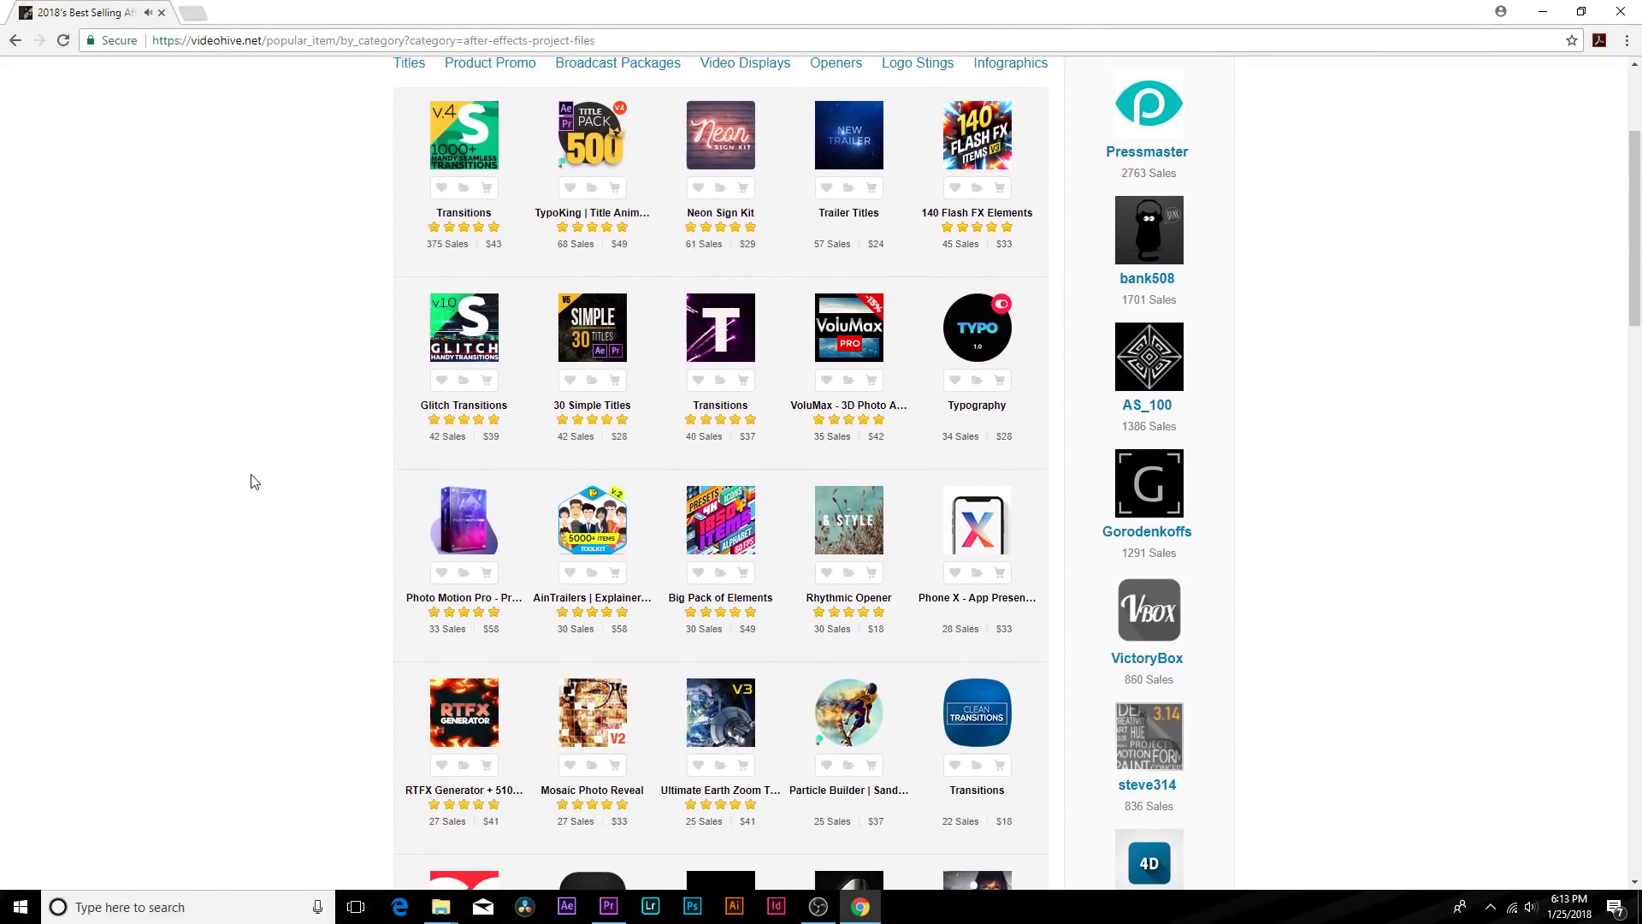
Scroll the VideoHive best-selling After Effects templates and preview the $19 Intro template
{"action": "scroll", "coordinate": [253, 479], "scroll_direction": "down", "scroll_amount": 6}
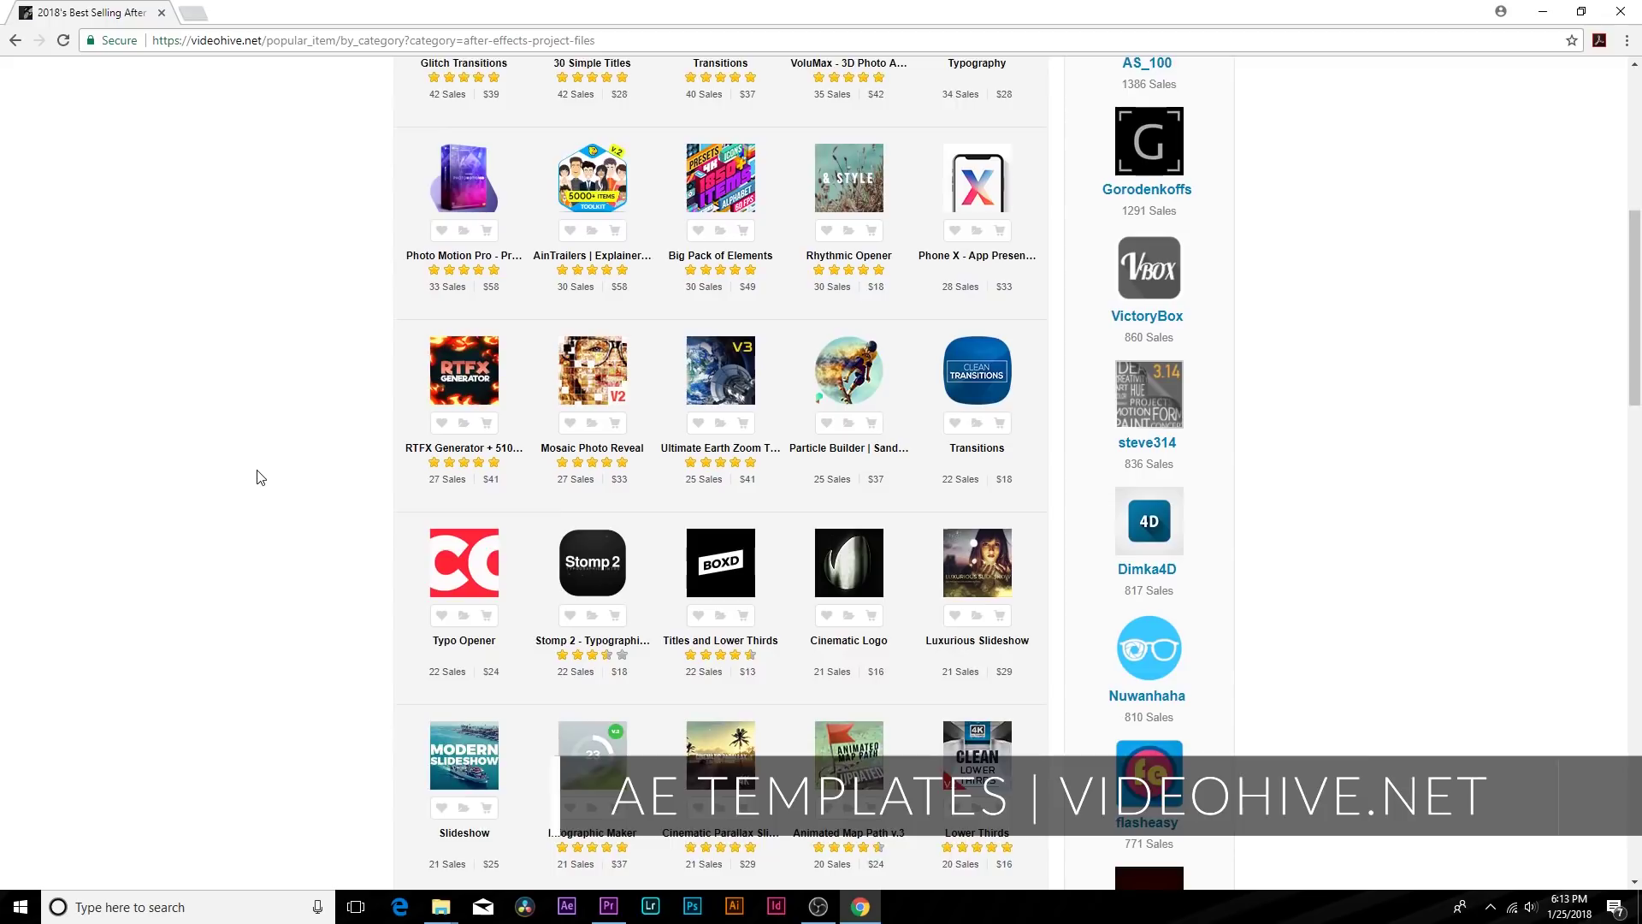
{"action": "scroll", "coordinate": [260, 478], "scroll_direction": "down", "scroll_amount": 5}
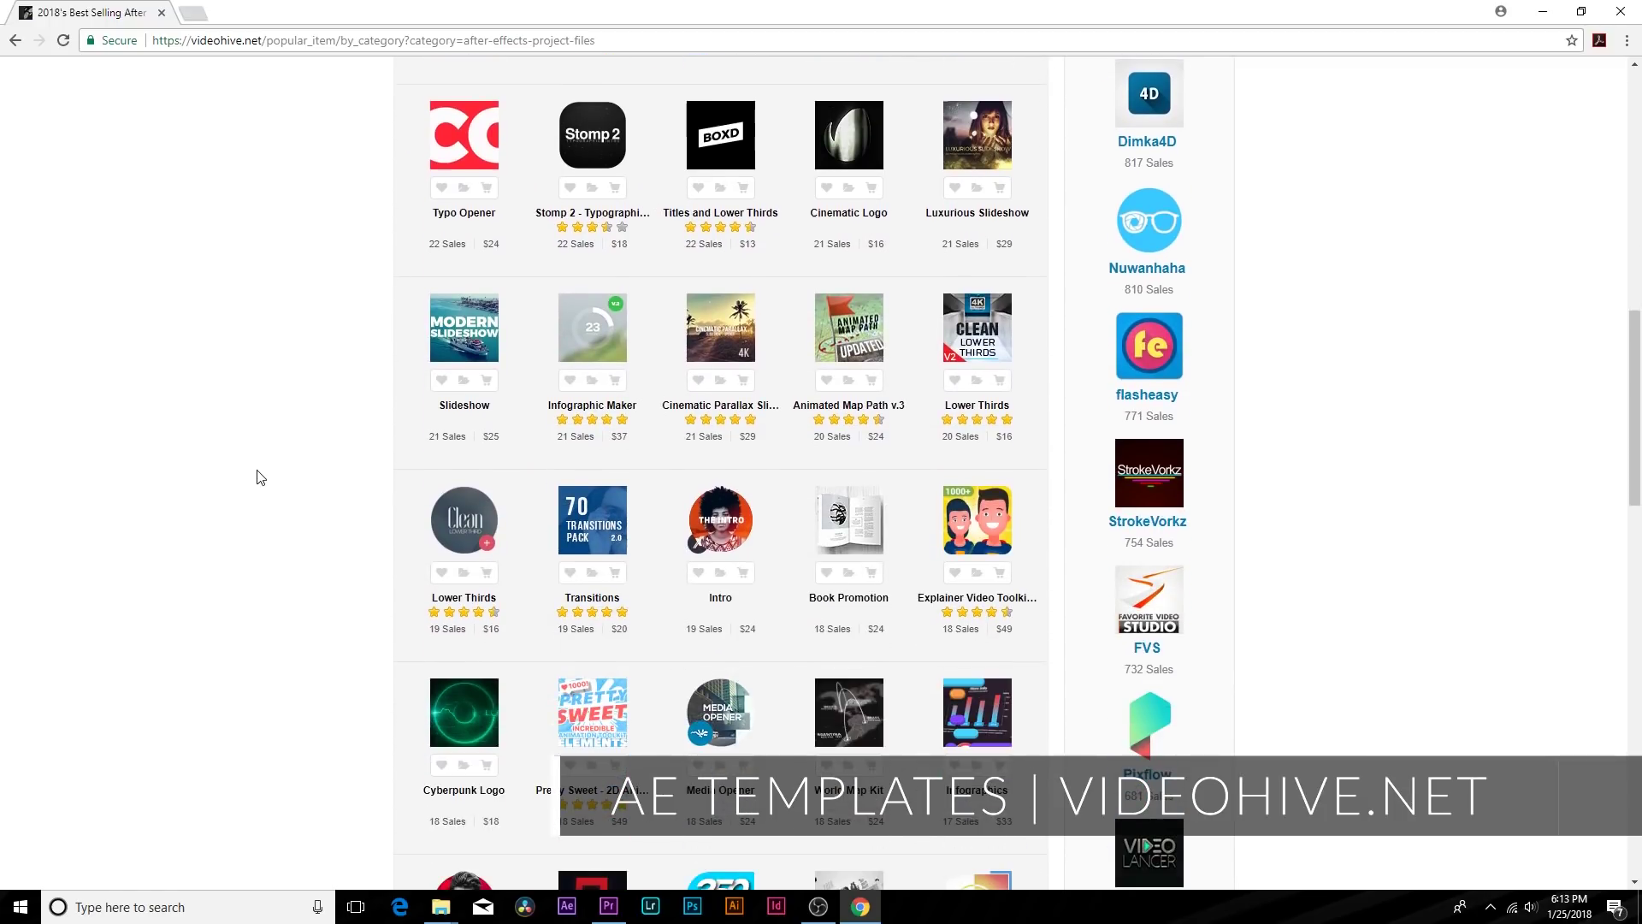
{"action": "scroll", "coordinate": [260, 478], "scroll_direction": "down", "scroll_amount": 6}
{"action": "mouse_move", "coordinate": [616, 616]}
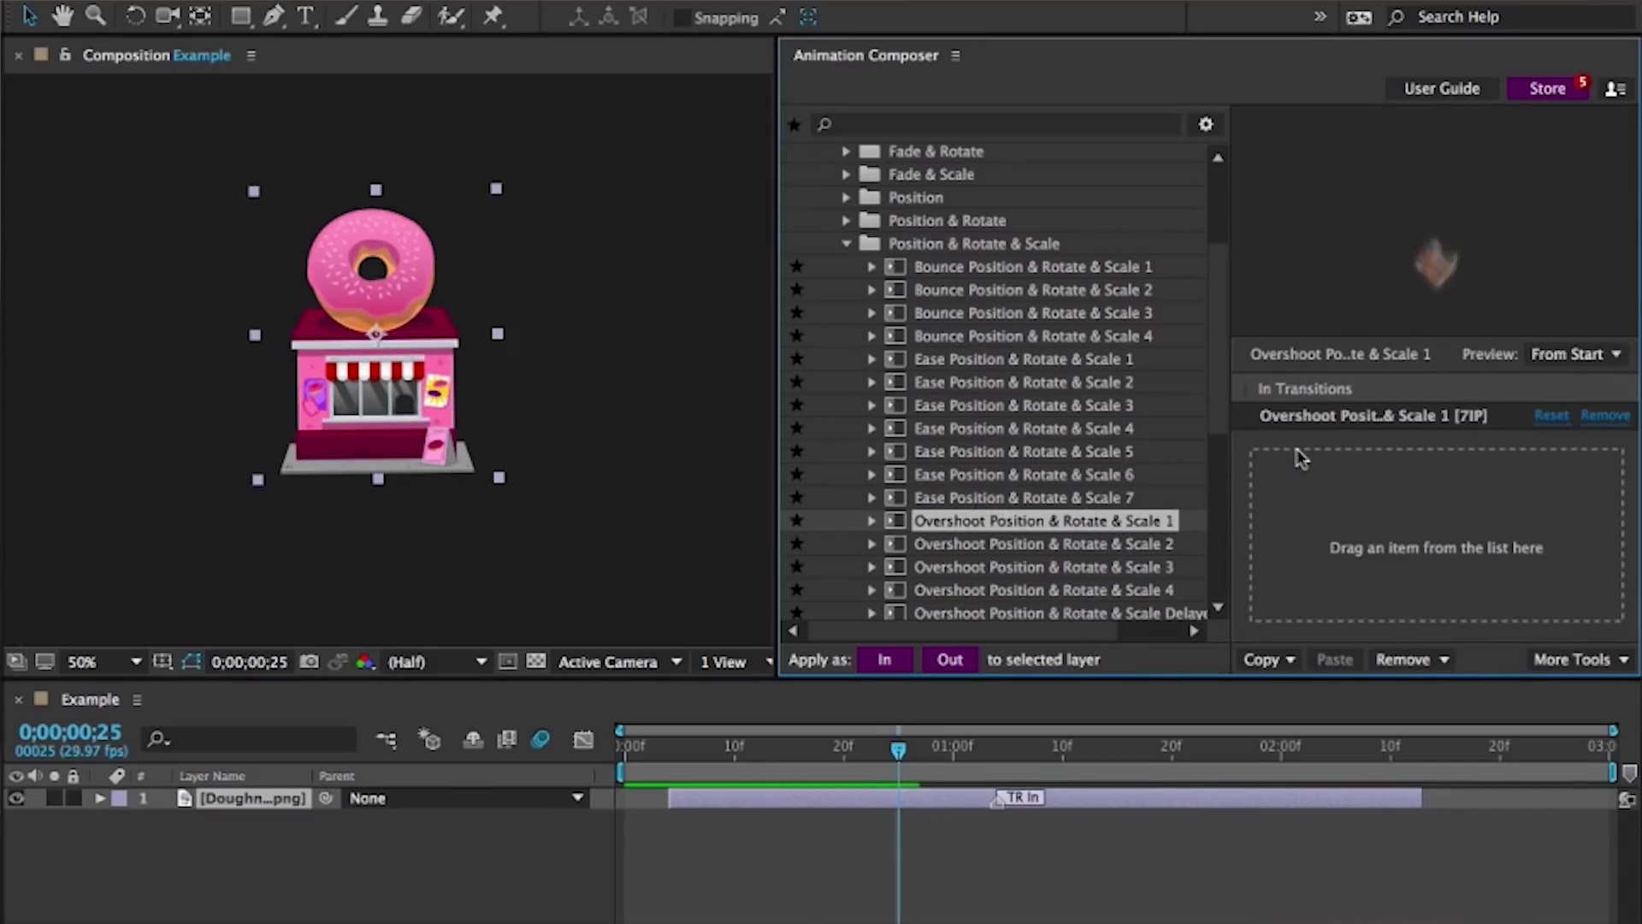
Demo Animation Composer: apply Overshoot Position 3 out, Ease Position & Rotate & Scale 4 in, then scrub
{"action": "key", "text": "space"}
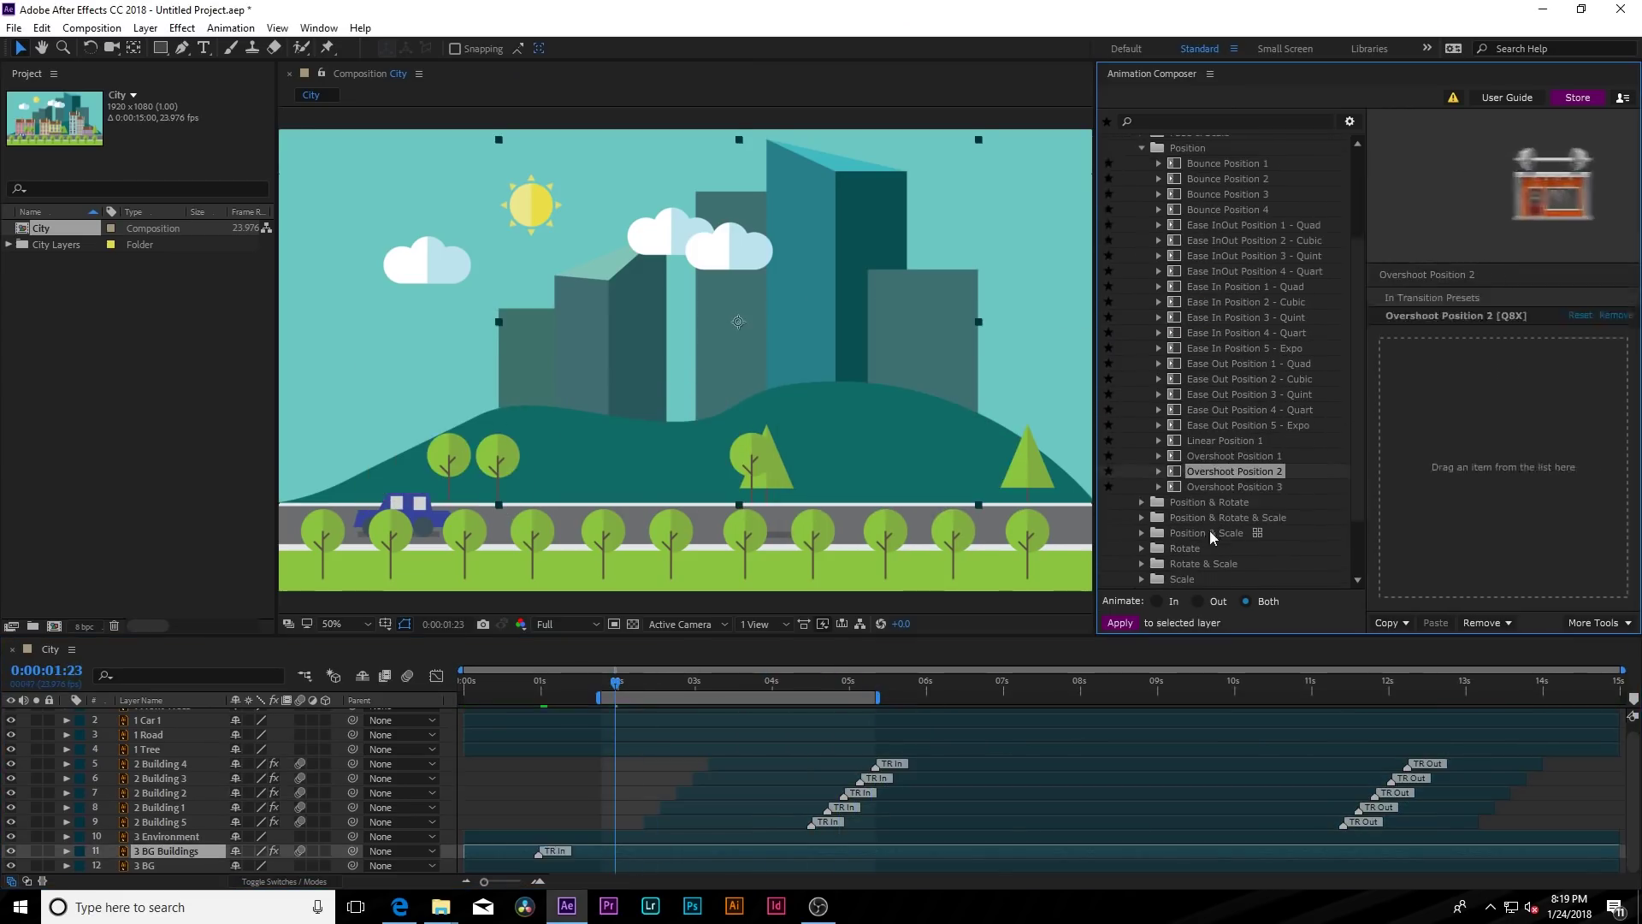
{"action": "left_click_drag", "start_coordinate": [1232, 487], "coordinate": [1112, 462]}
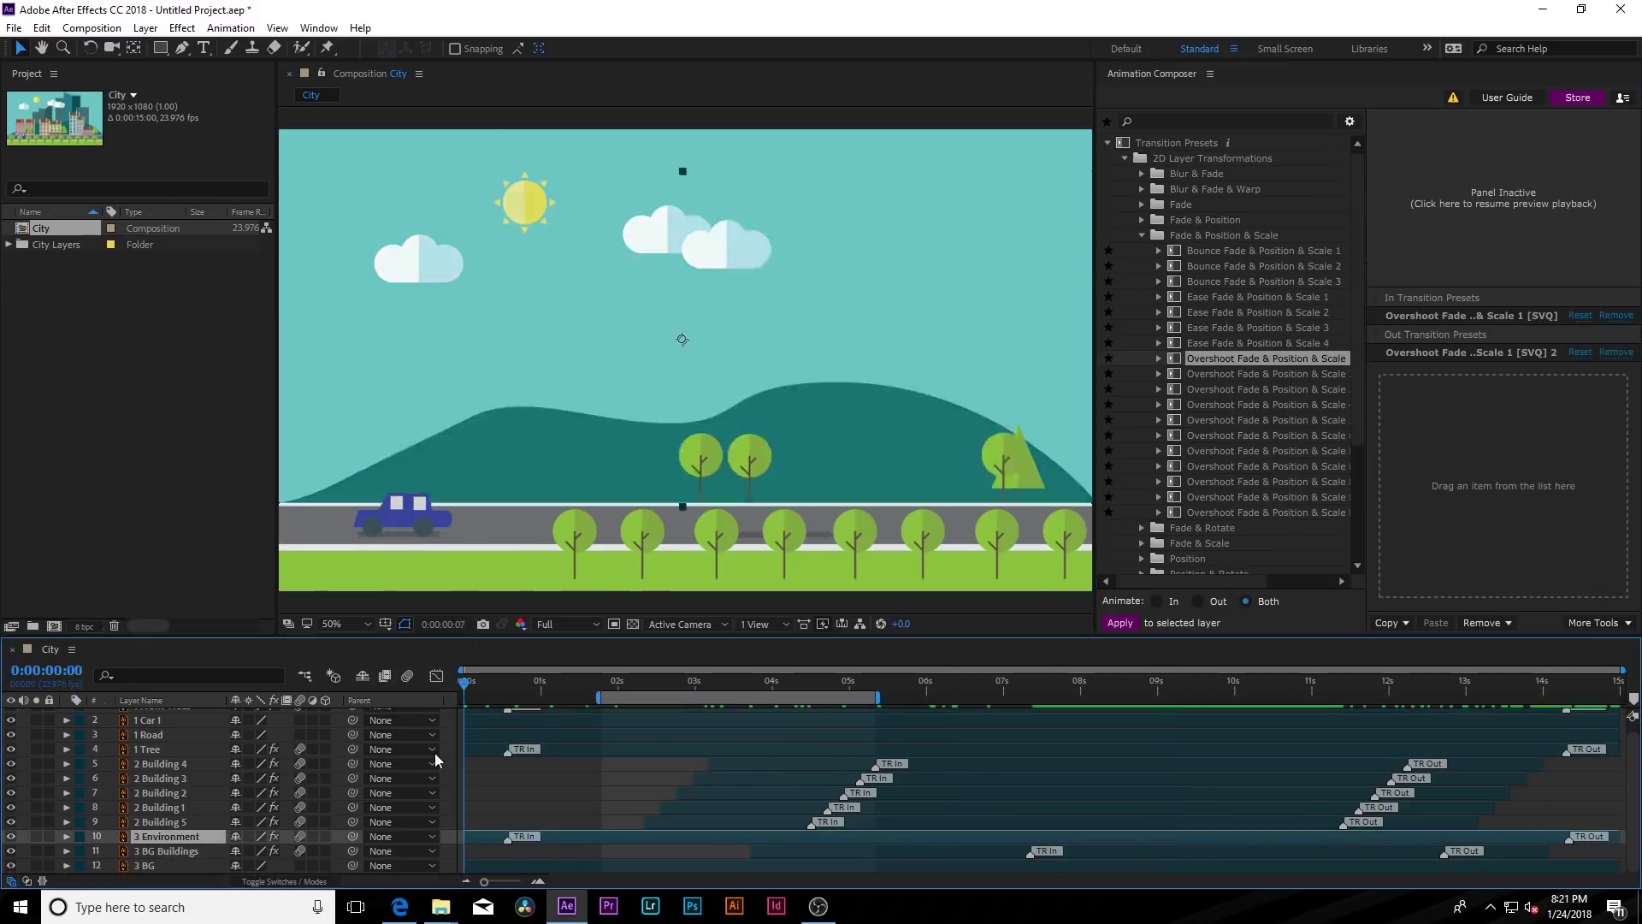
{"action": "left_click_drag", "start_coordinate": [1258, 434], "coordinate": [1235, 445]}
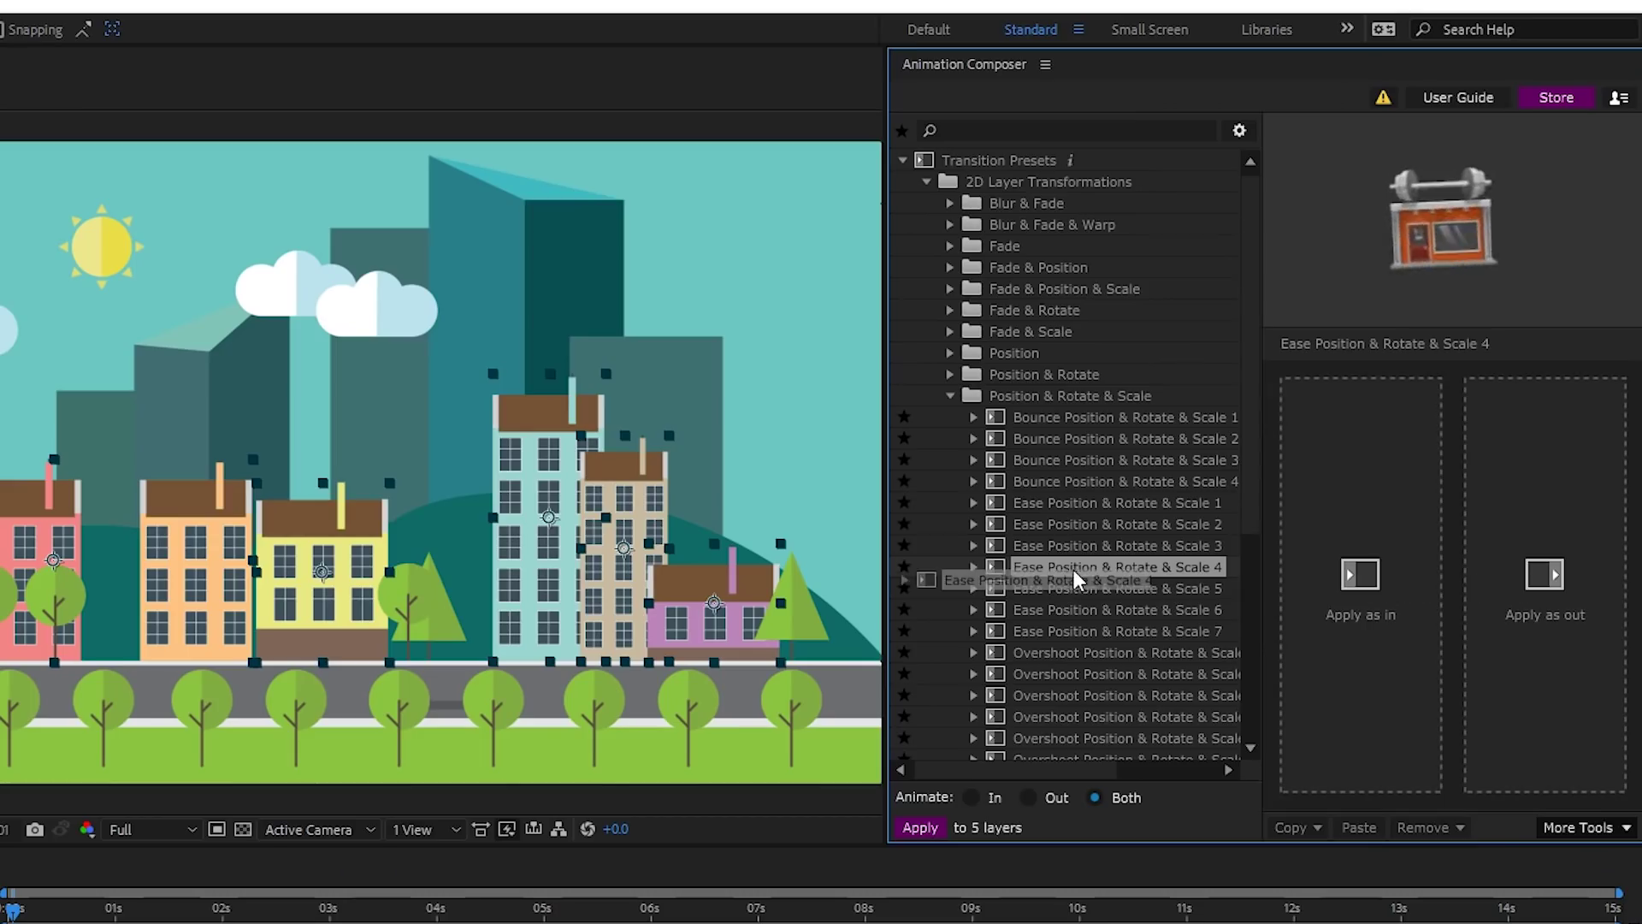
{"action": "left_click_drag", "start_coordinate": [1076, 580], "coordinate": [1332, 598]}
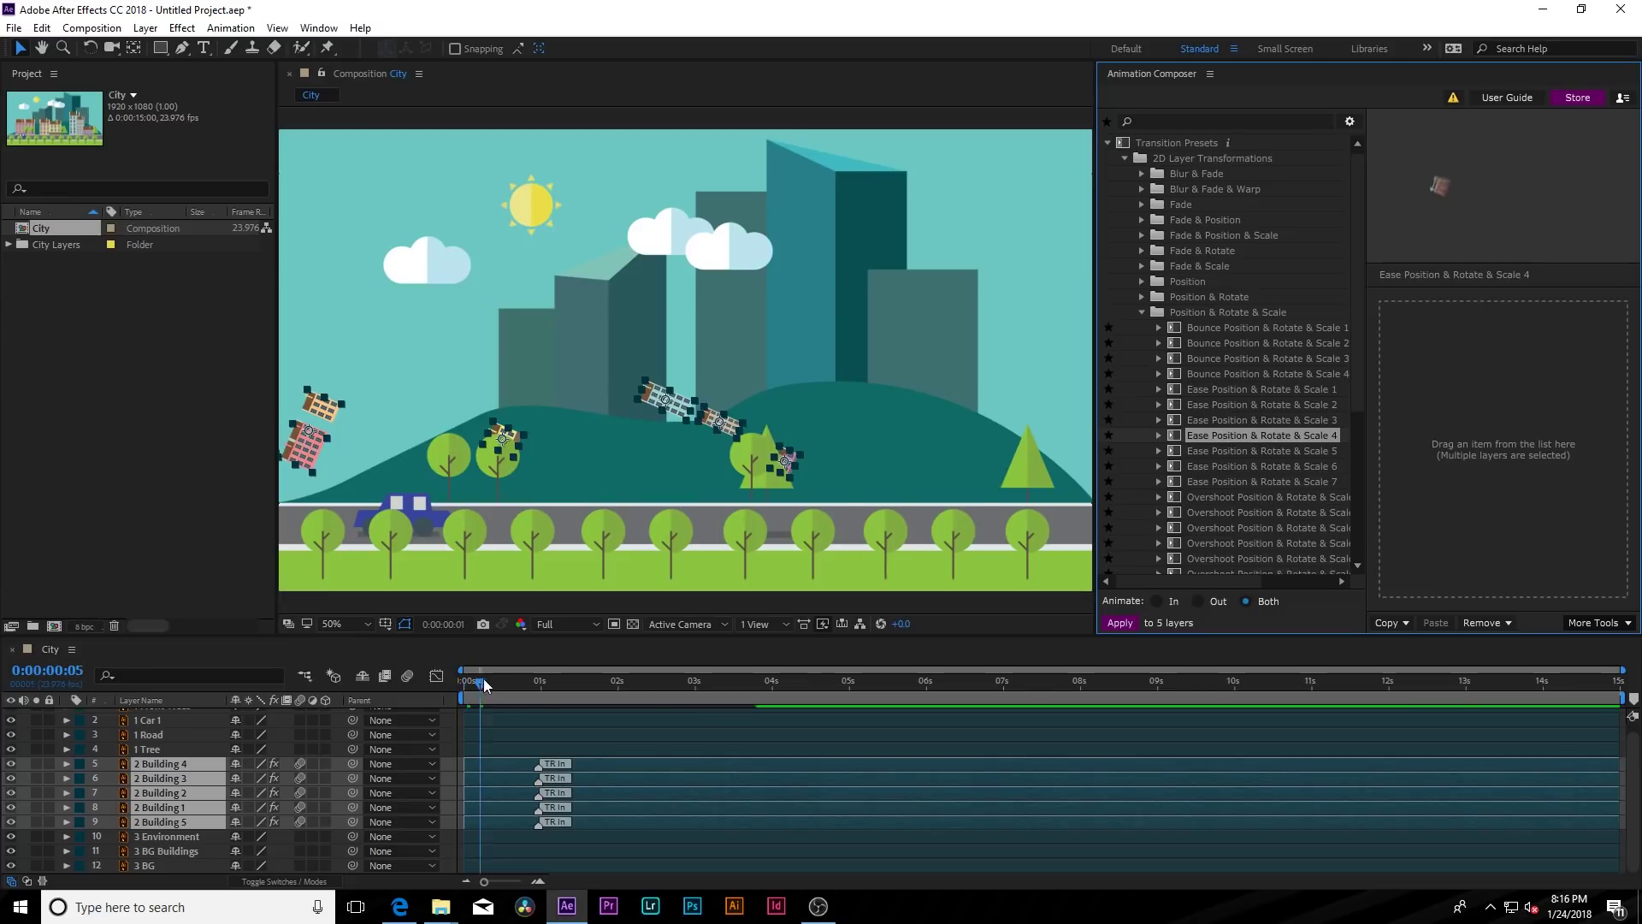
{"action": "mouse_move", "coordinate": [484, 679]}
{"action": "left_mouse_down"}
{"action": "mouse_move", "coordinate": [521, 681]}
{"action": "mouse_move", "coordinate": [462, 680]}
{"action": "left_mouse_up"}
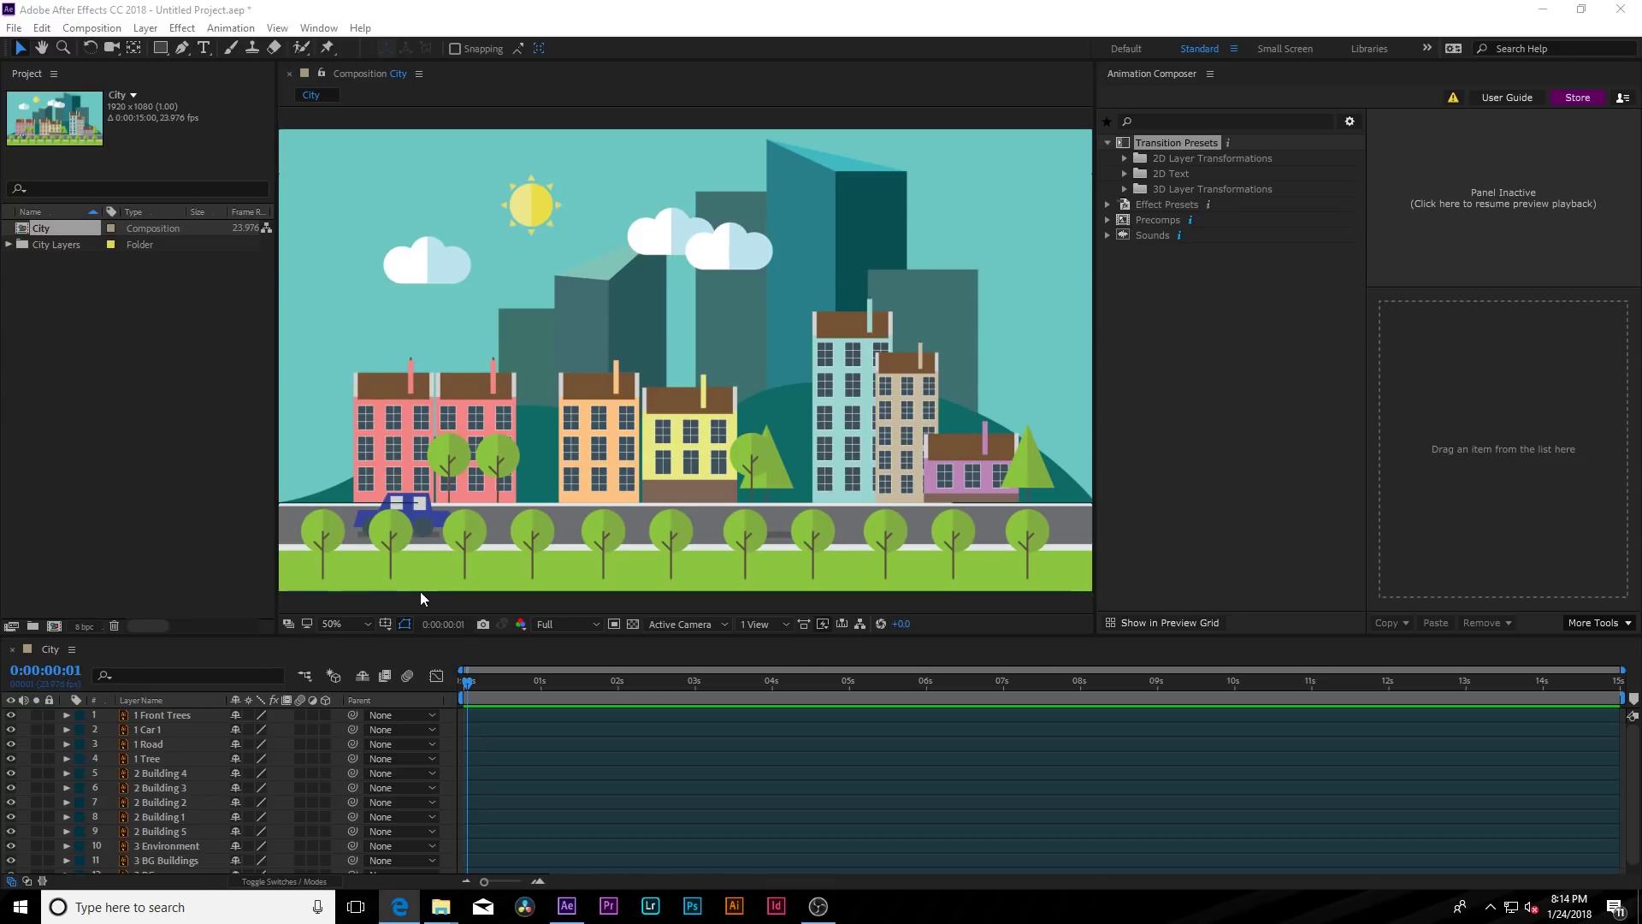
{"action": "left_click", "coordinate": [1107, 142]}
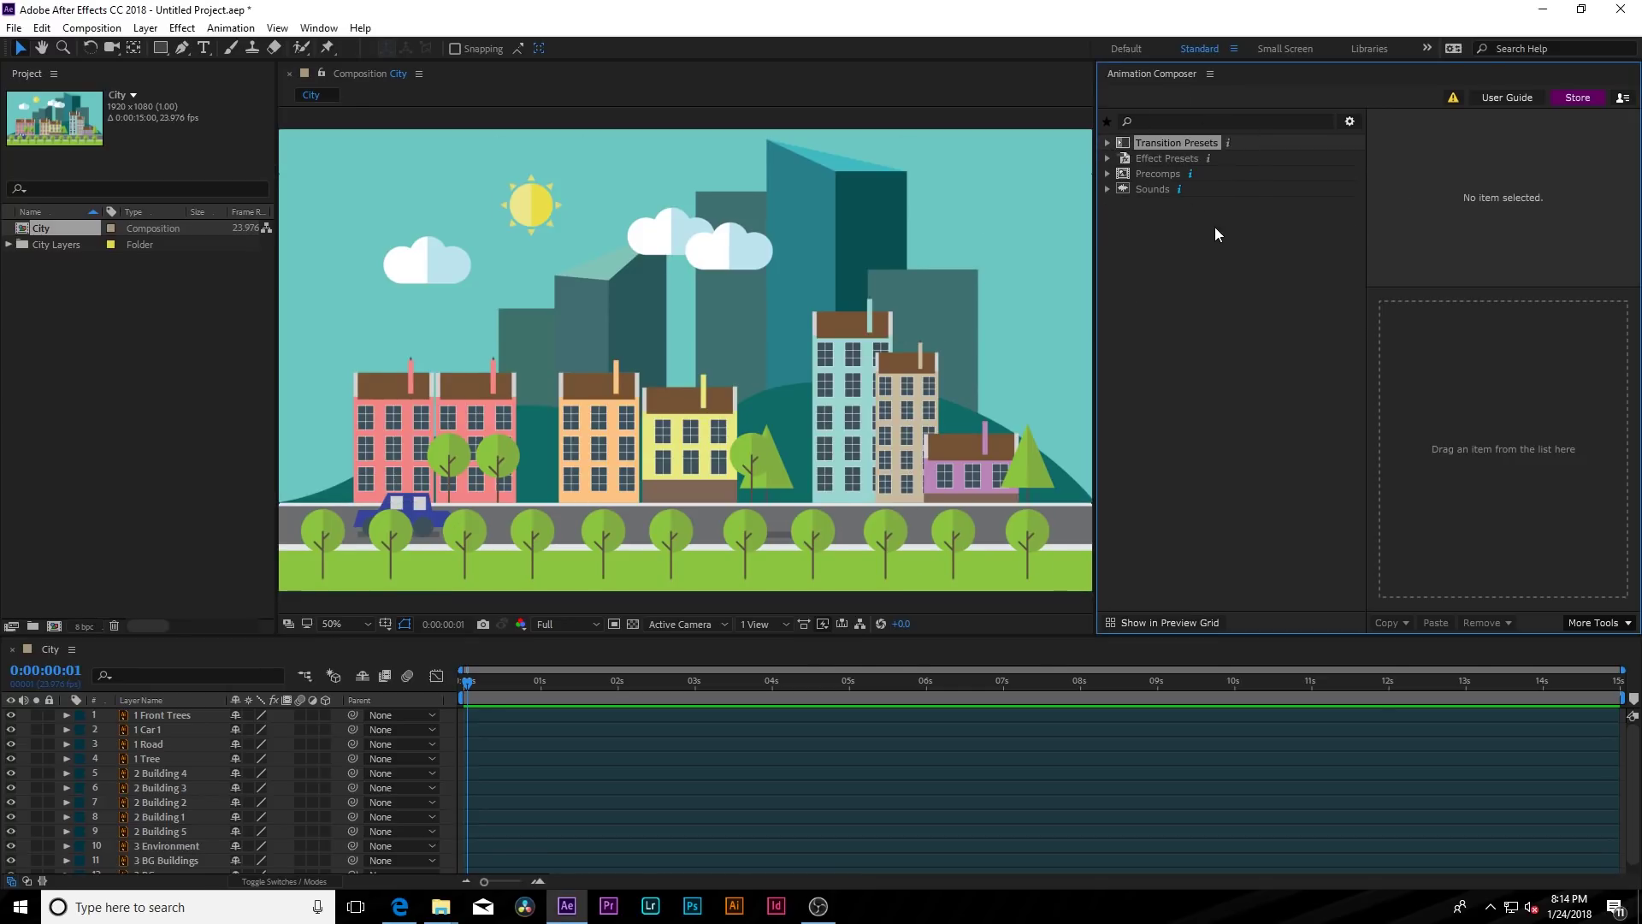
{"action": "left_click", "coordinate": [1144, 244]}
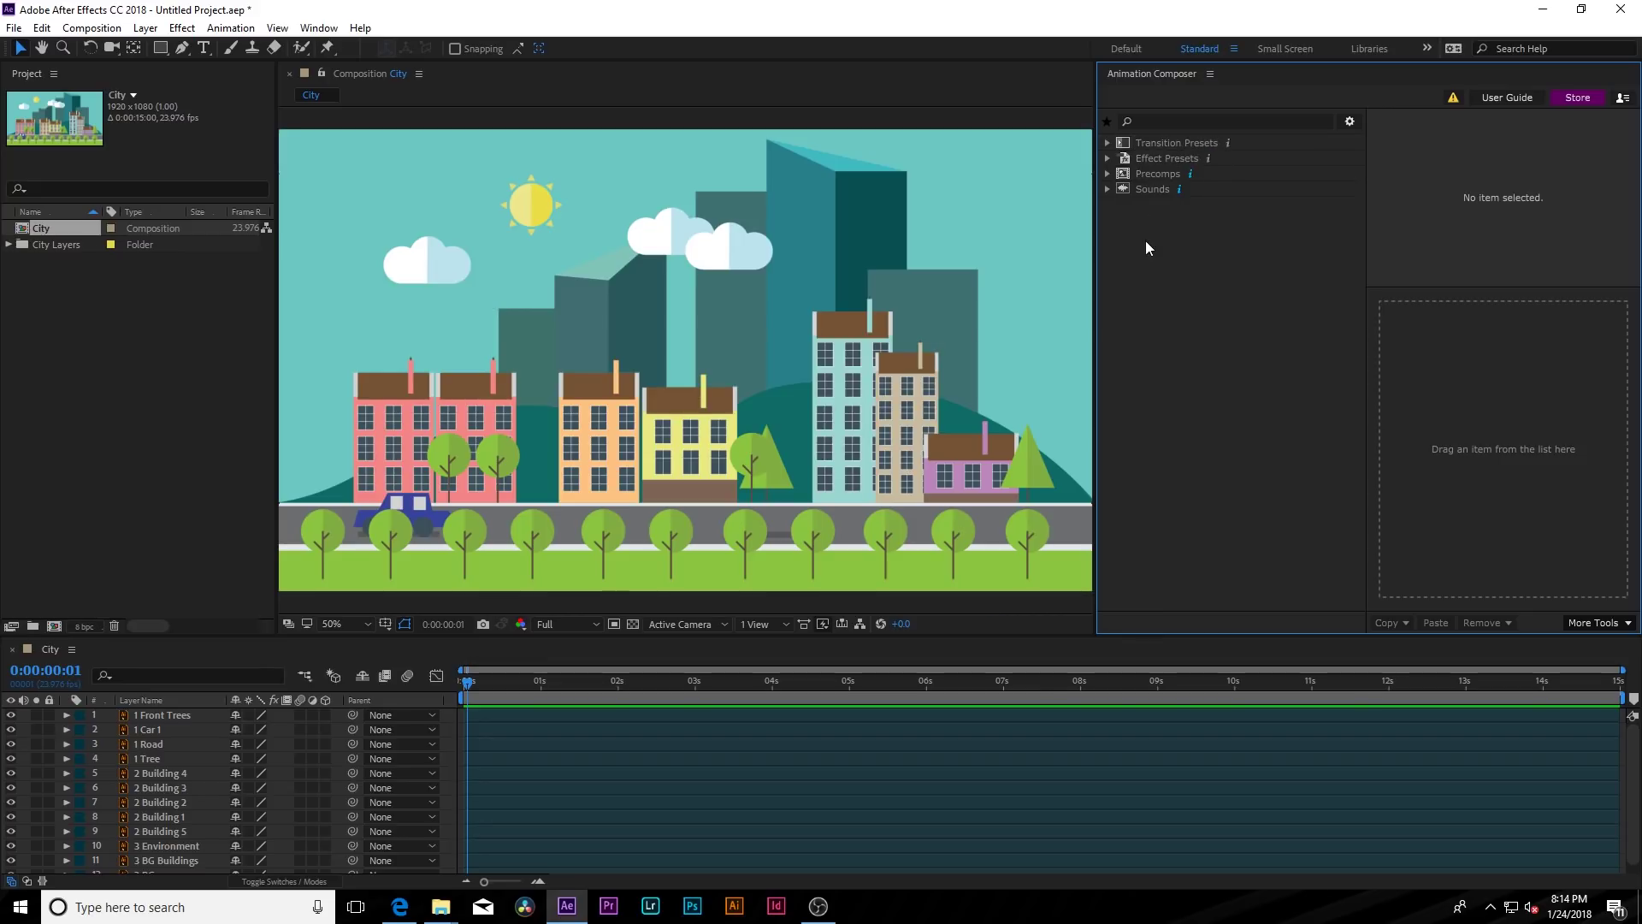
{"action": "double_click", "coordinate": [1176, 142]}
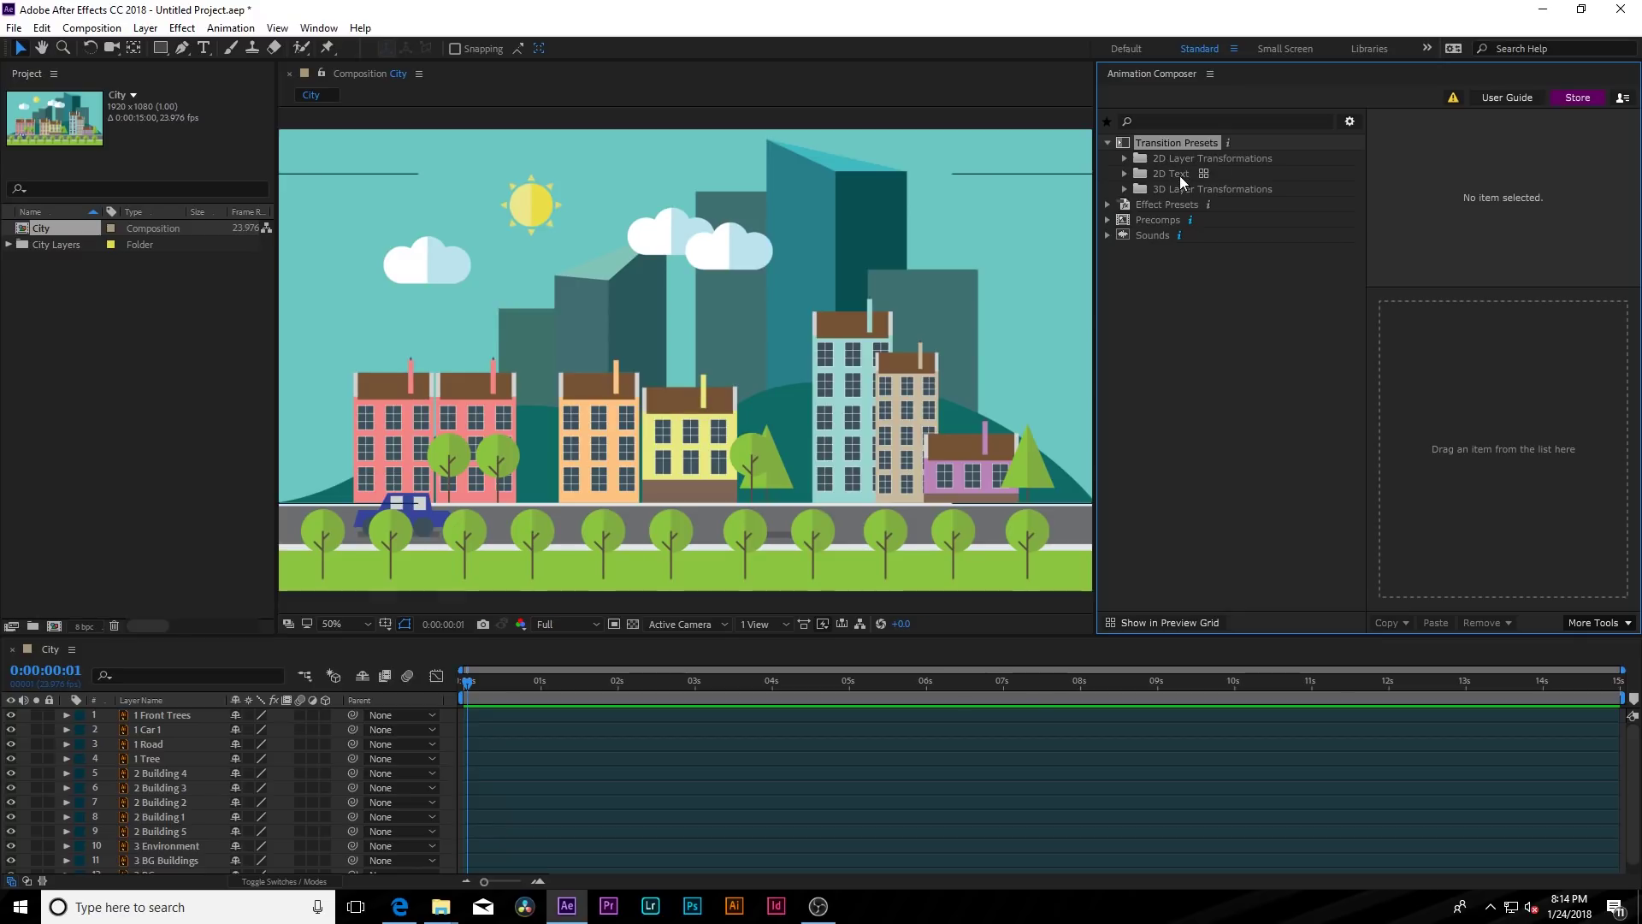
{"action": "key", "text": "Down"}
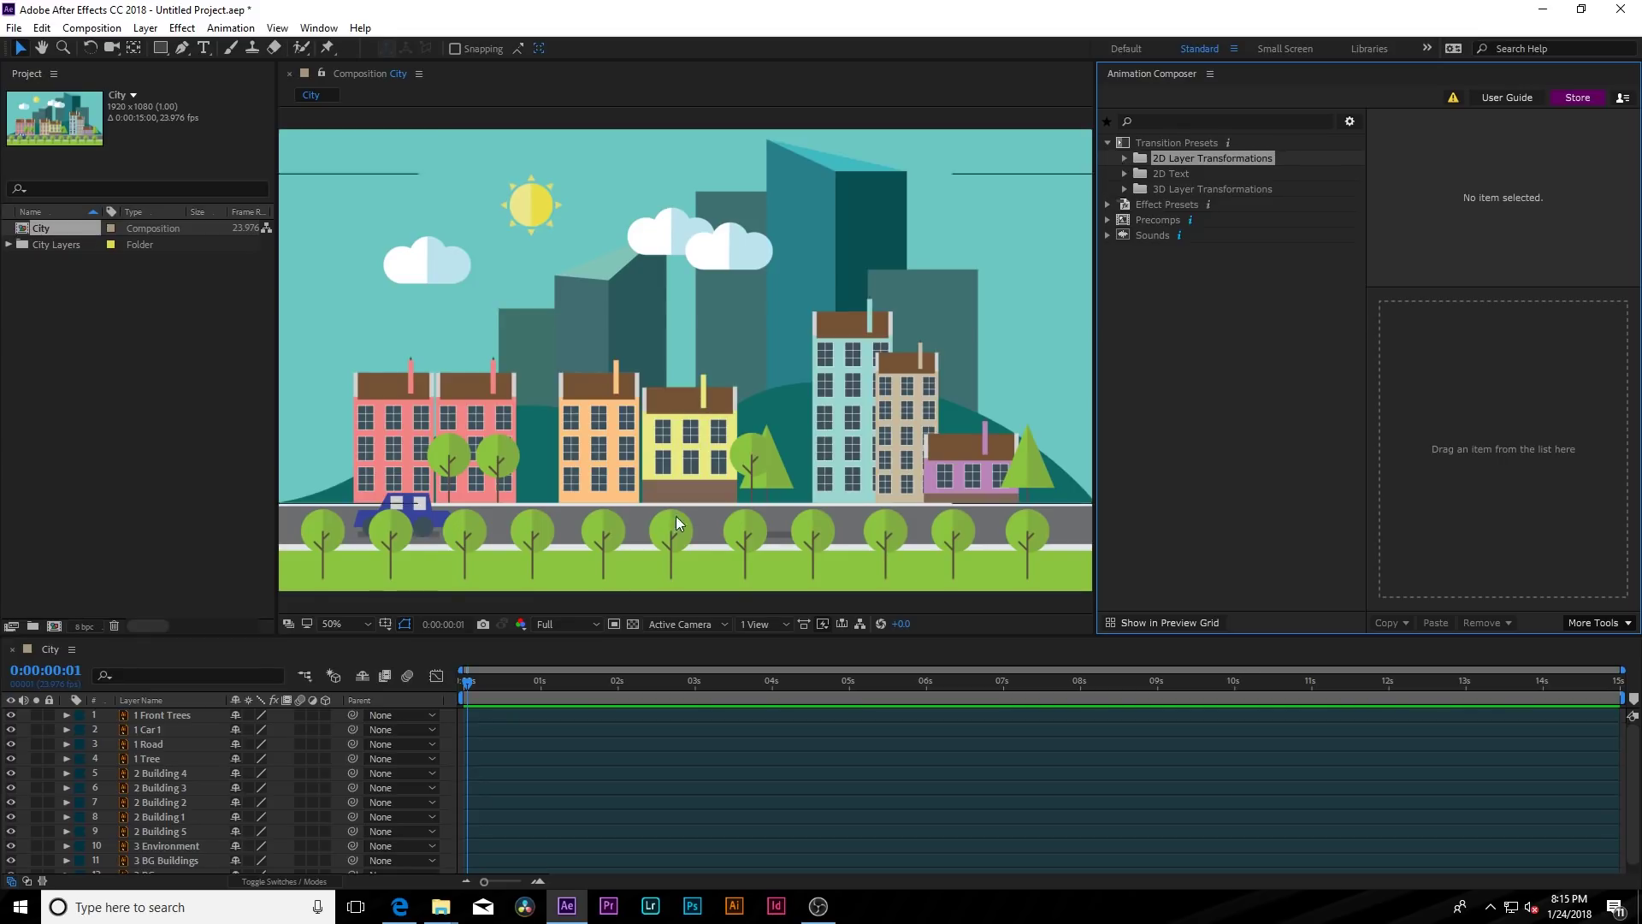
Select the five building layers, 2 Building 4 through 2 Building 5
{"action": "scroll", "coordinate": [218, 792], "scroll_direction": "down", "scroll_amount": 1}
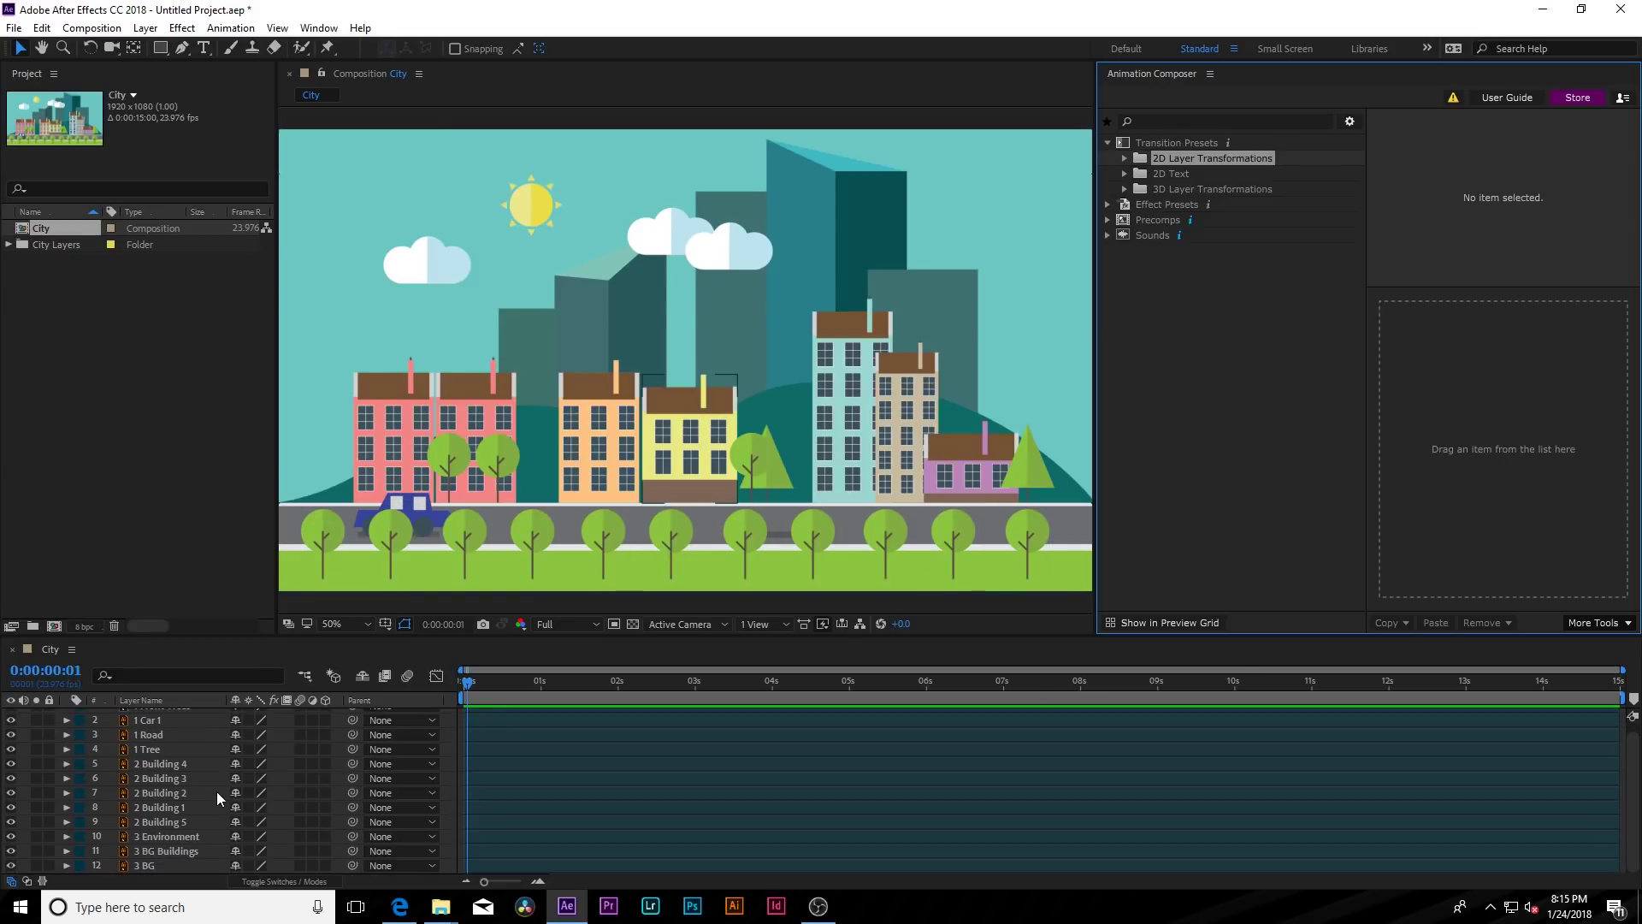
{"action": "left_click", "coordinate": [175, 761]}
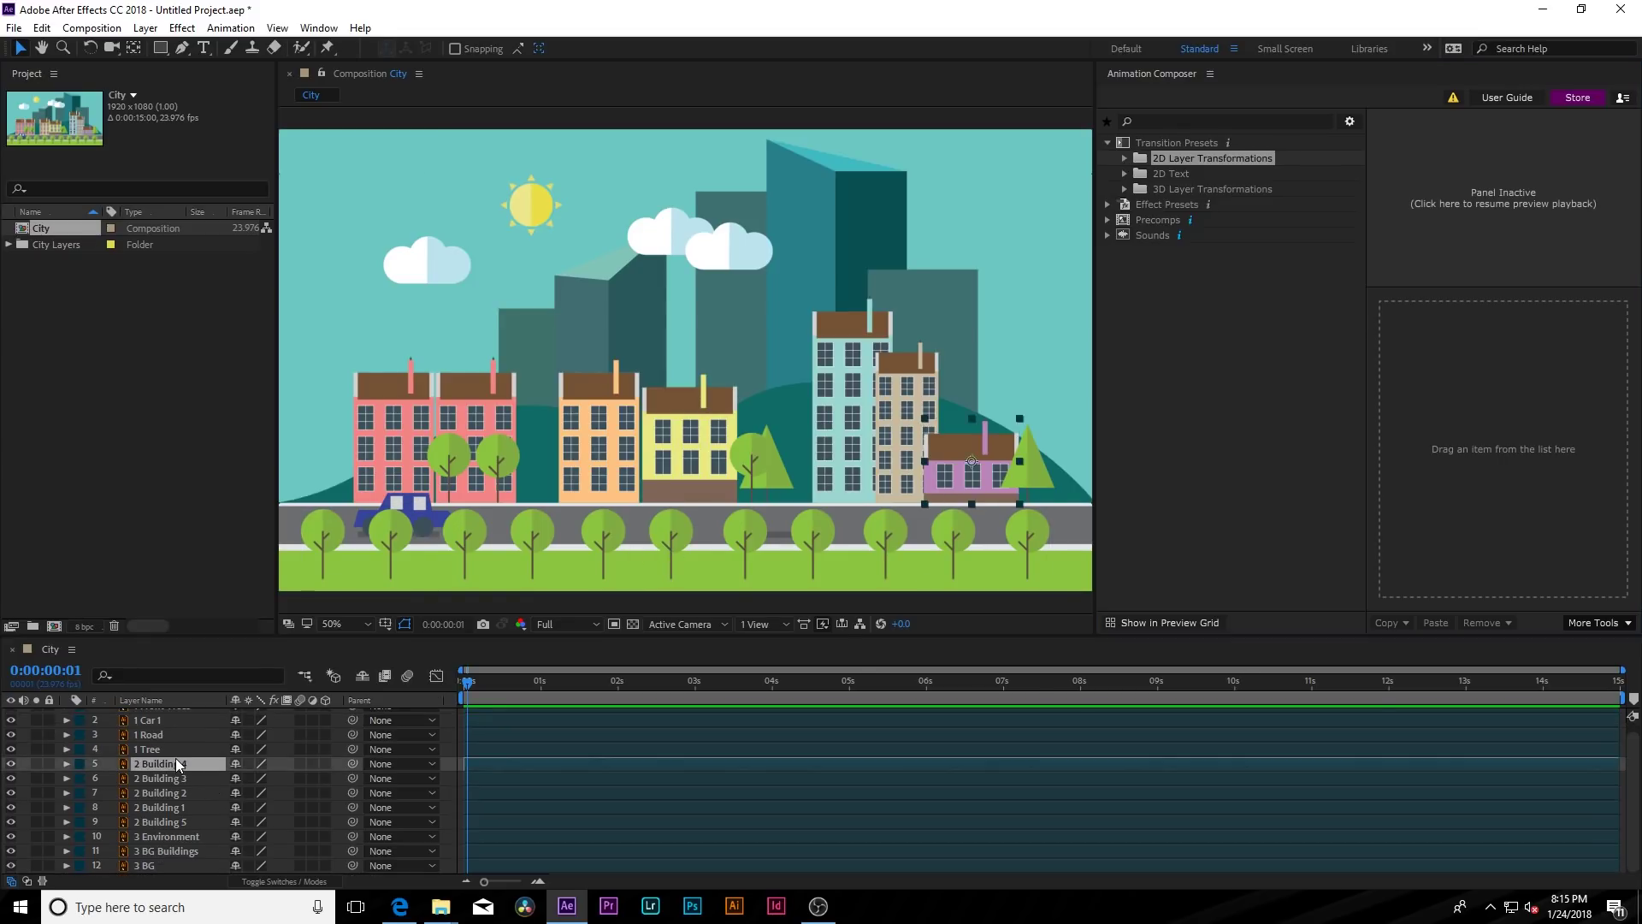
{"action": "left_click", "coordinate": [150, 823], "text": "shift"}
{"action": "left_click", "coordinate": [15, 764]}
{"action": "left_click", "coordinate": [14, 764]}
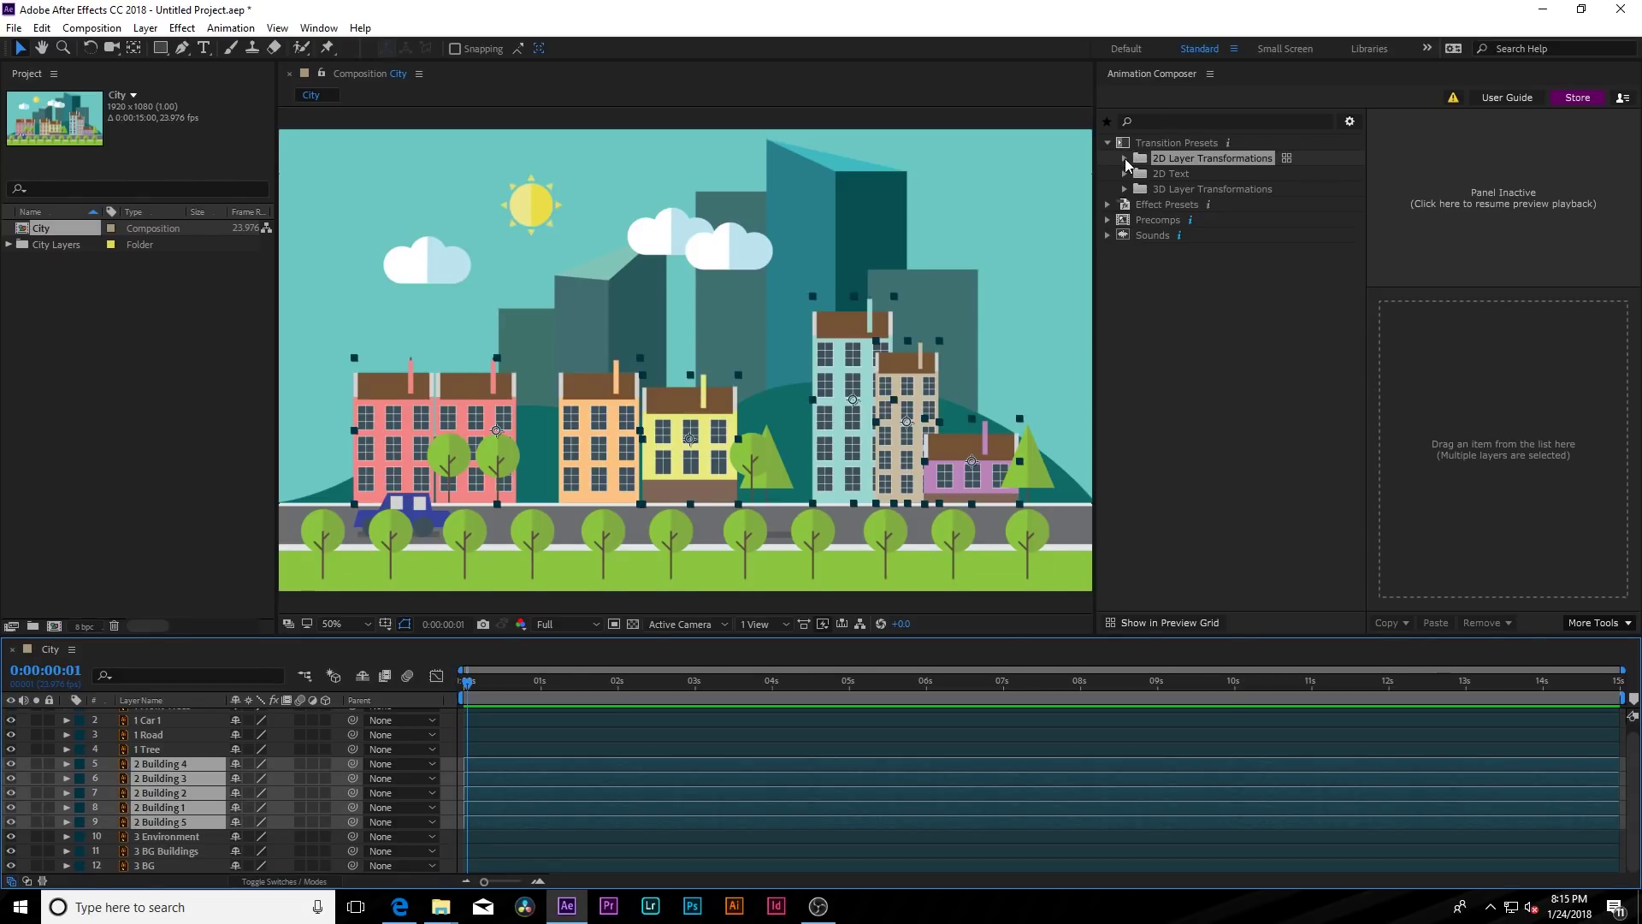
Preview Position & Rotate & Scale presets and apply Ease Position & Rotate & Scale 4 as In
{"action": "left_click", "coordinate": [1125, 158]}
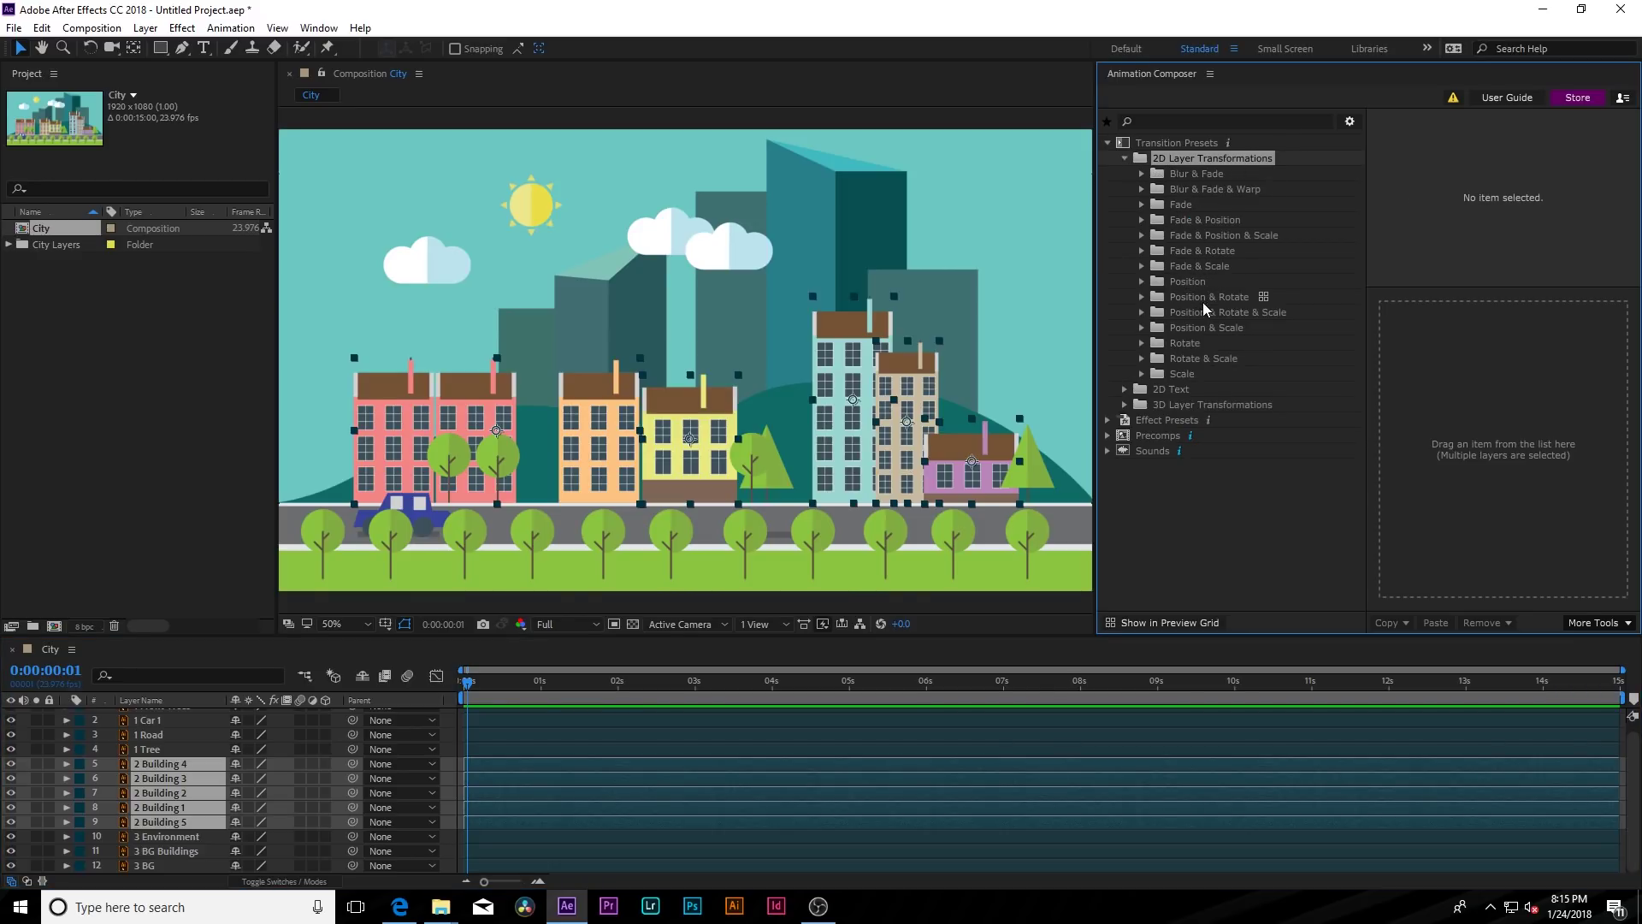
{"action": "left_click", "coordinate": [1146, 311]}
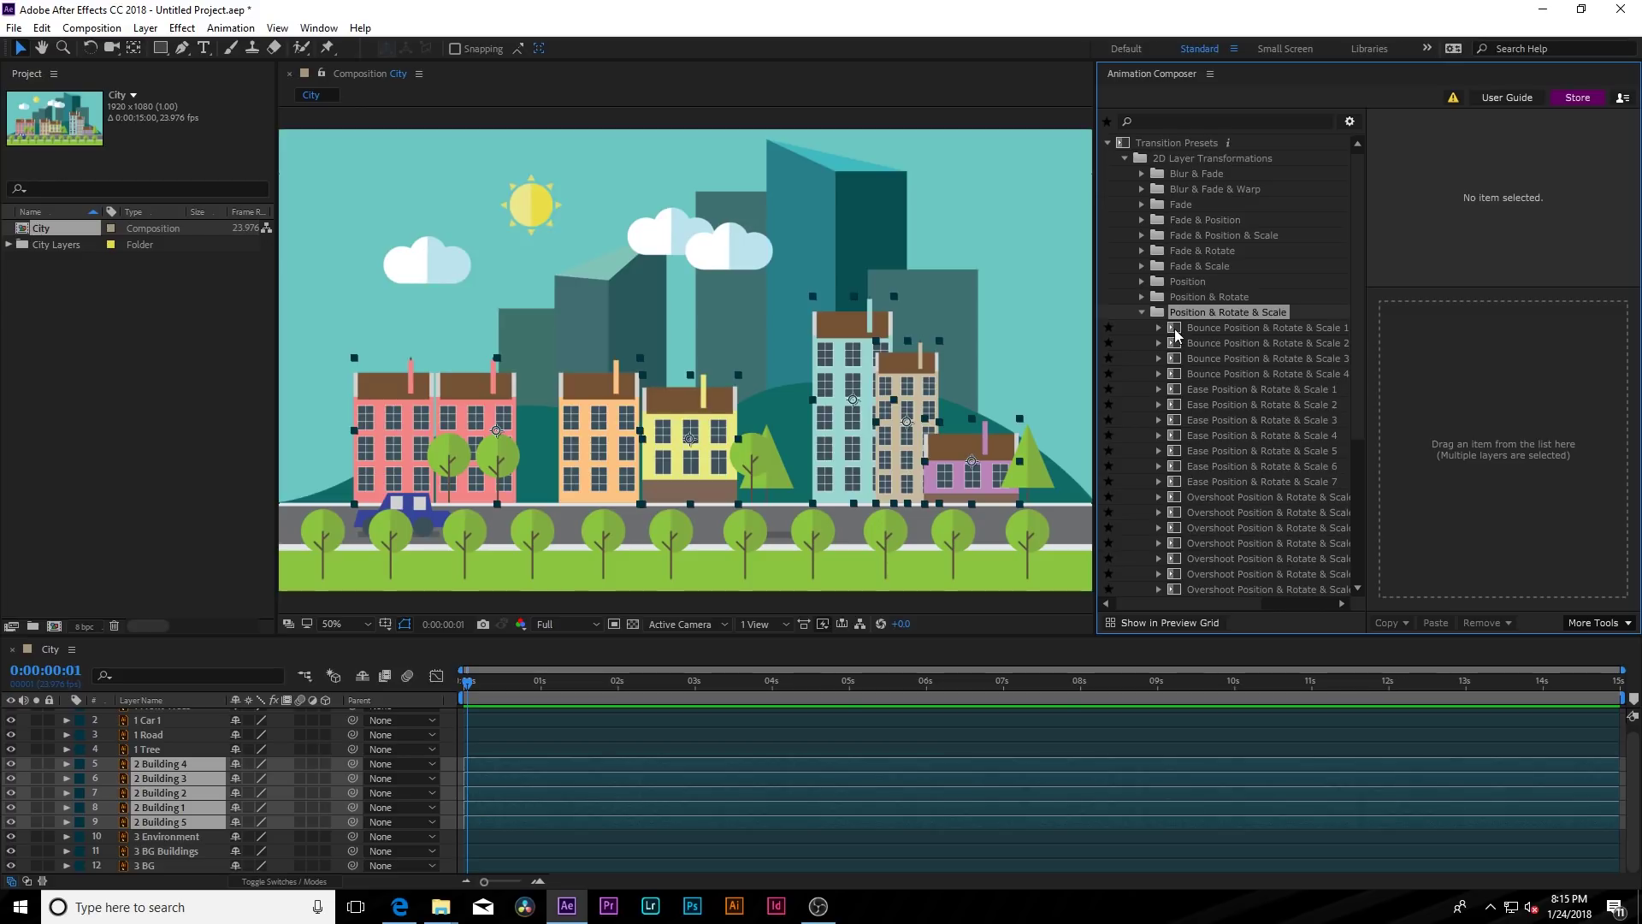
{"action": "left_click", "coordinate": [1176, 334]}
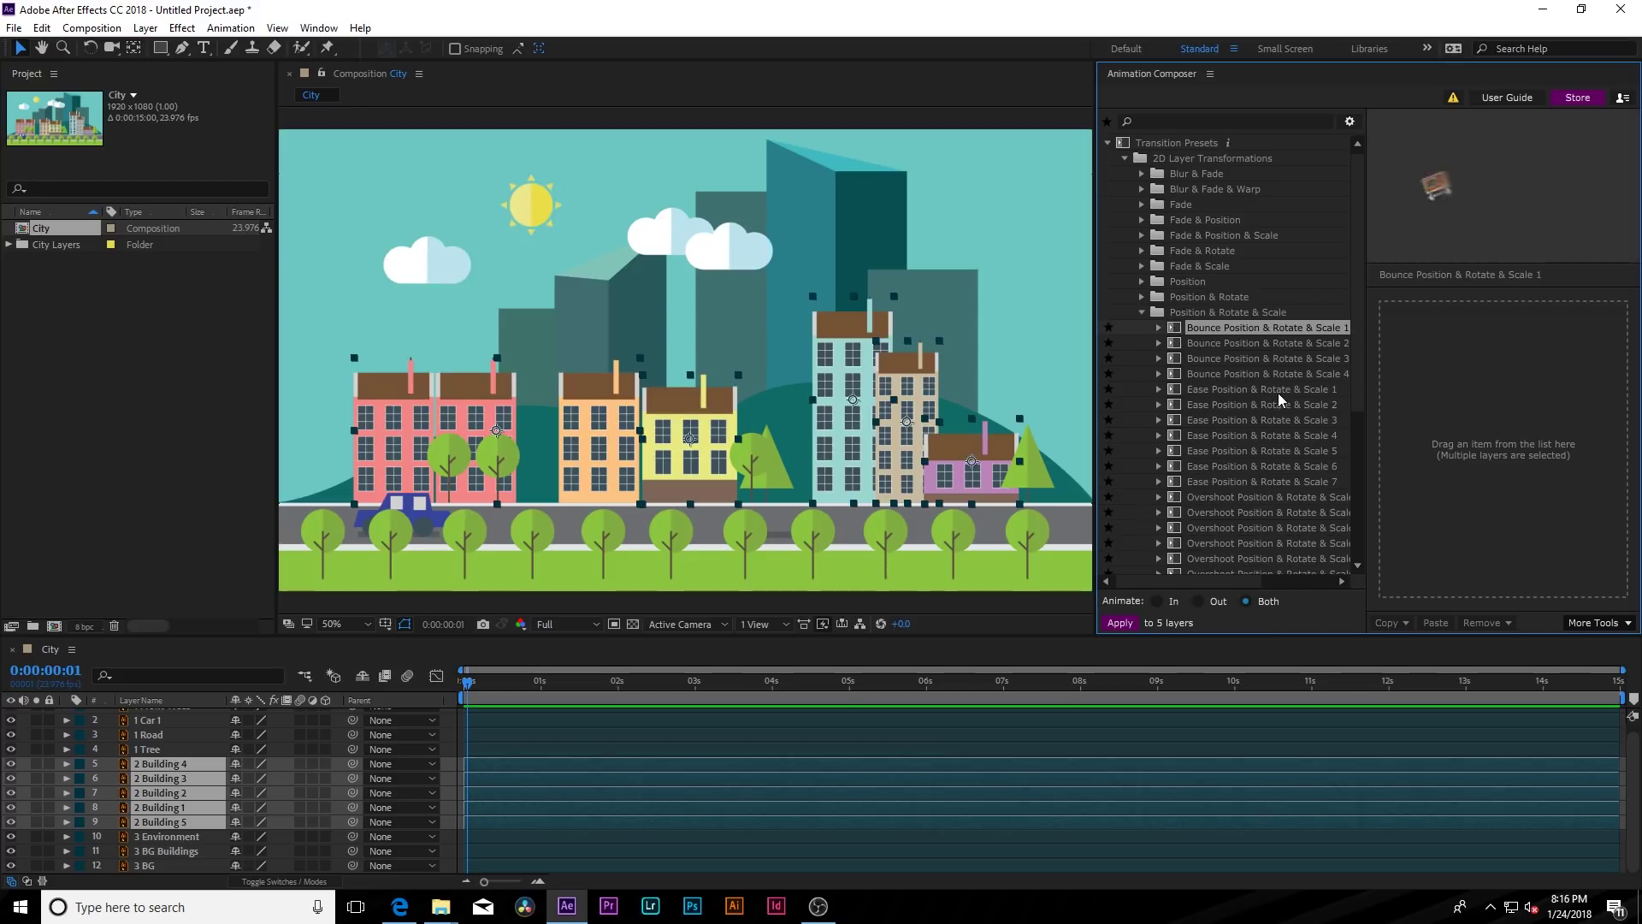
{"action": "left_click", "coordinate": [1224, 397]}
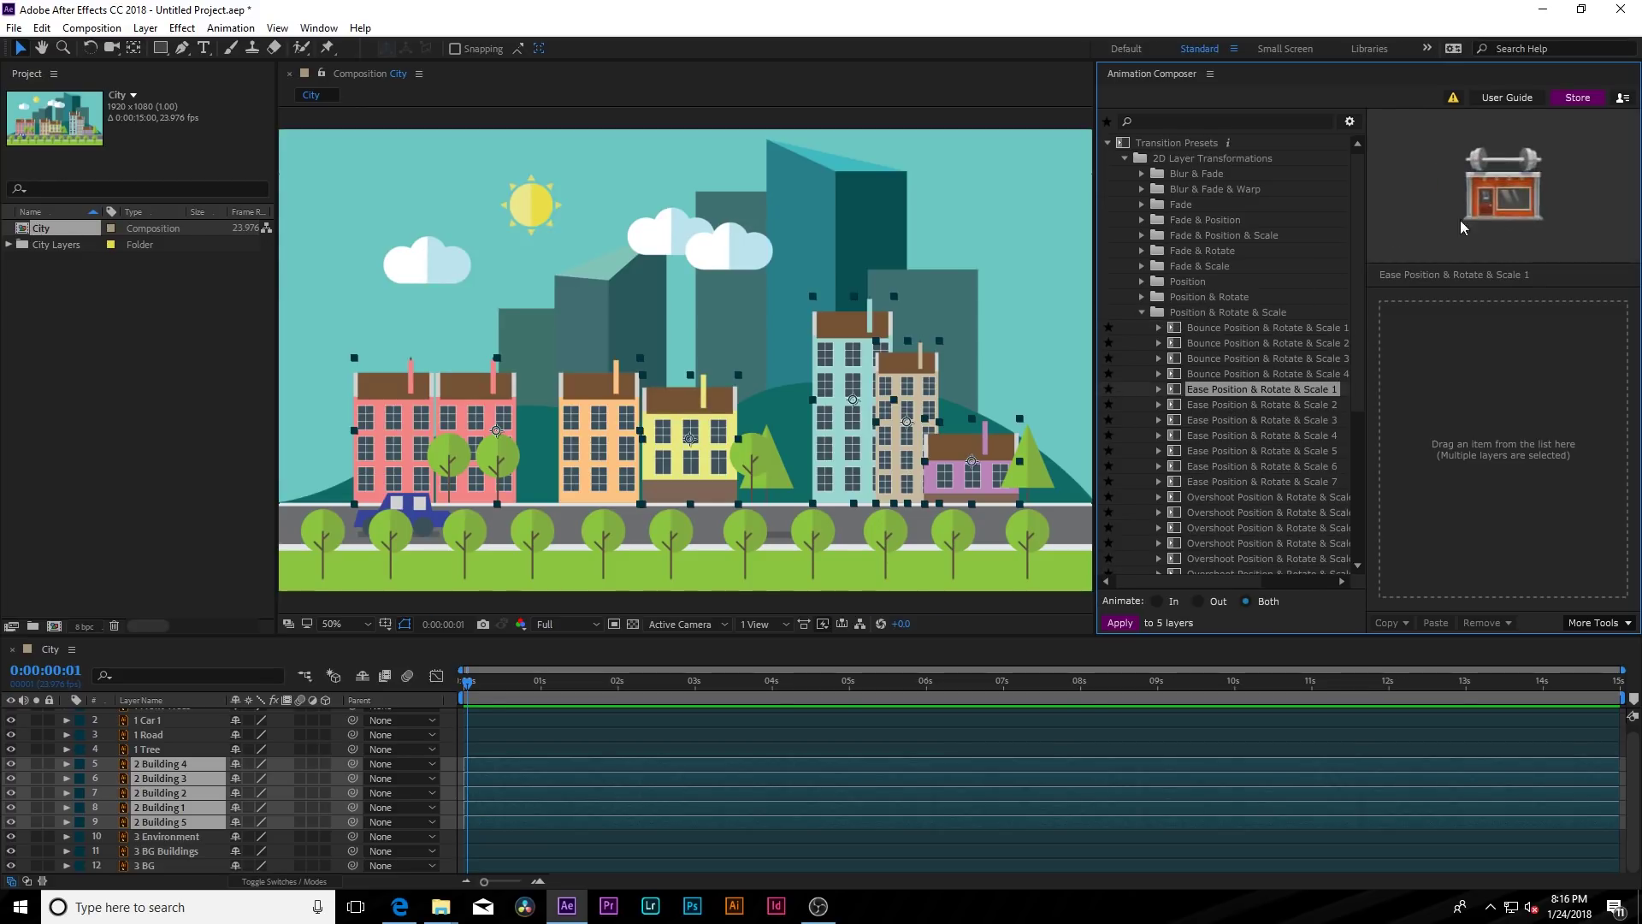
{"action": "left_click", "coordinate": [1271, 433]}
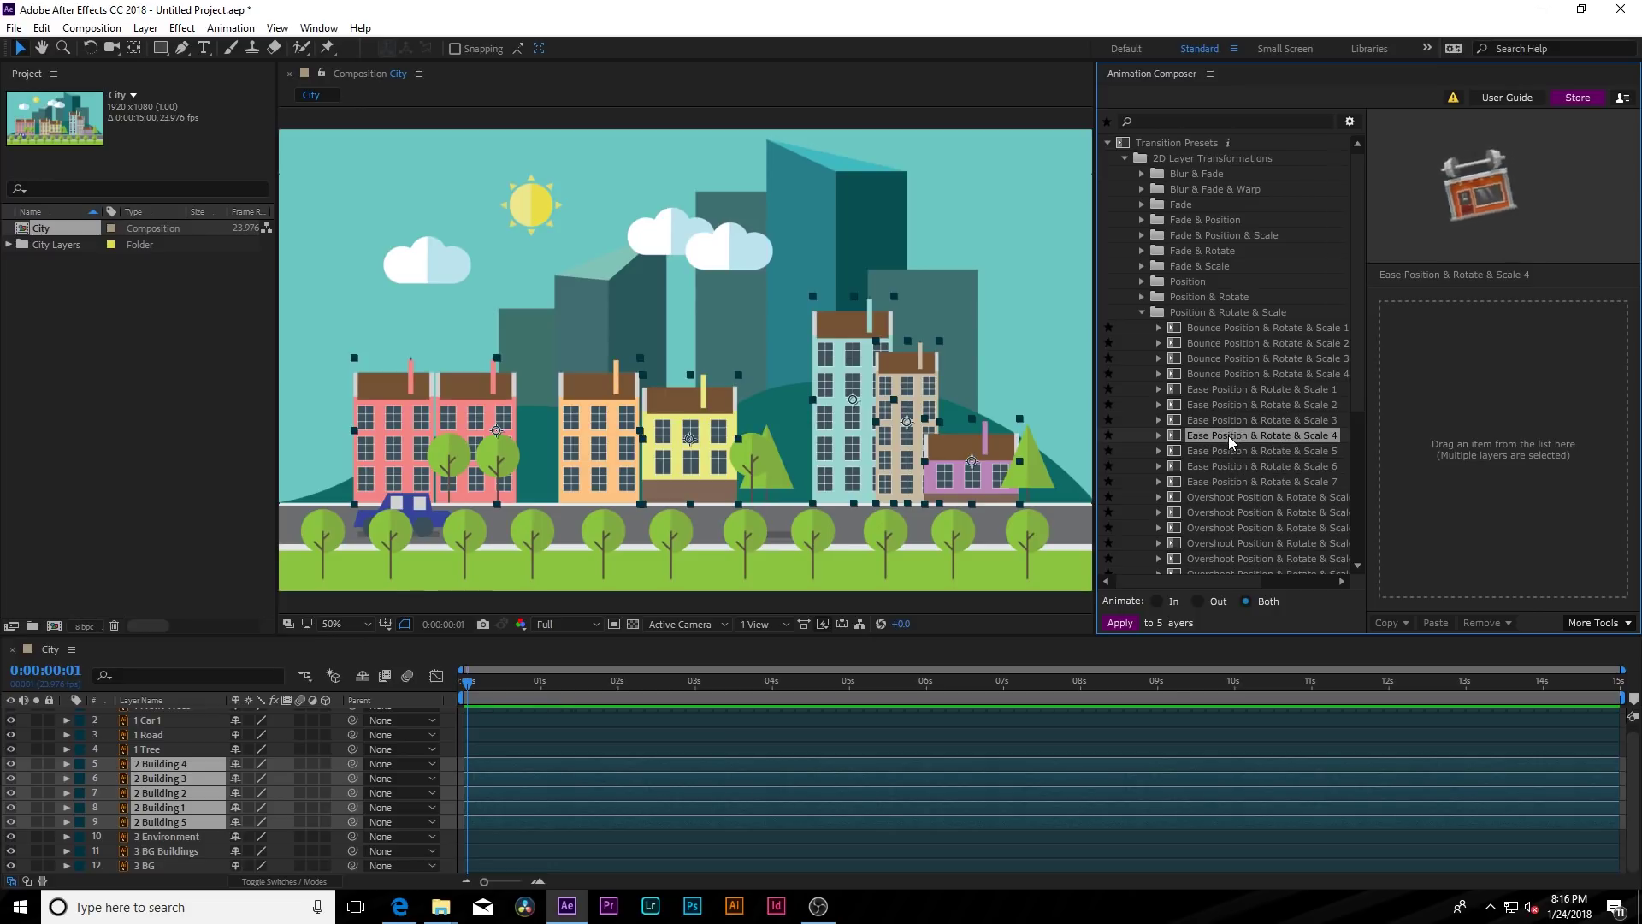
{"action": "left_click_drag", "start_coordinate": [1223, 436], "coordinate": [1416, 458]}
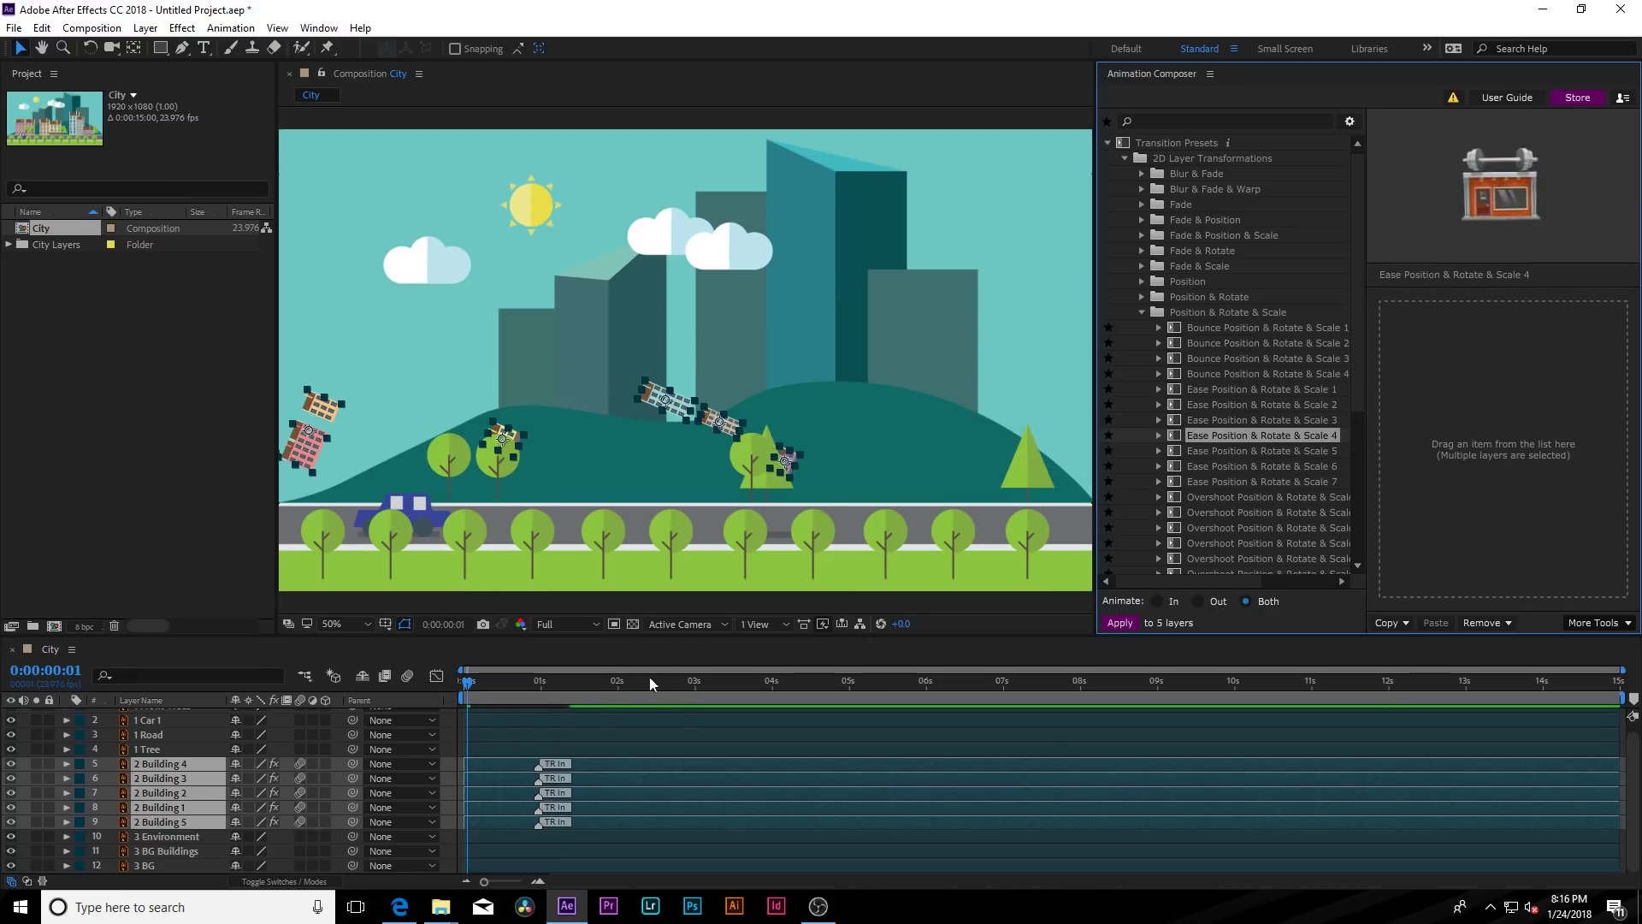
Preview the buildings' entrance, then apply Ease Position & Rotate & Scale 5 as their Out transition
{"action": "left_click", "coordinate": [480, 677]}
{"action": "key", "text": "space"}
{"action": "left_click", "coordinate": [469, 695]}
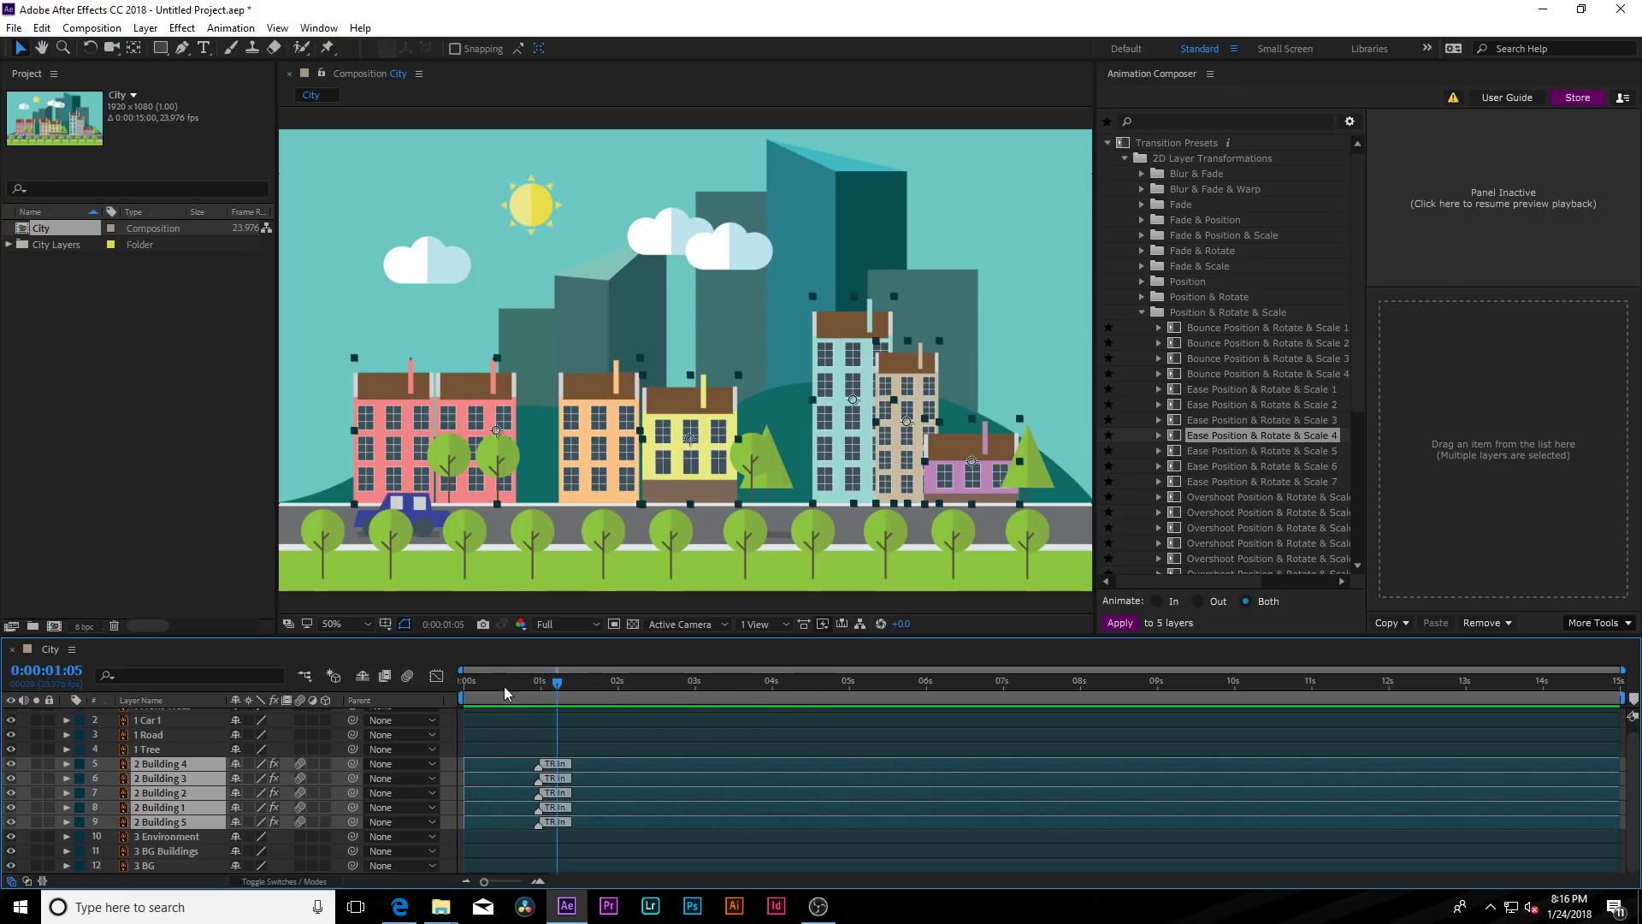
{"action": "left_click", "coordinate": [470, 694]}
{"action": "left_click_drag", "start_coordinate": [501, 689], "coordinate": [580, 683]}
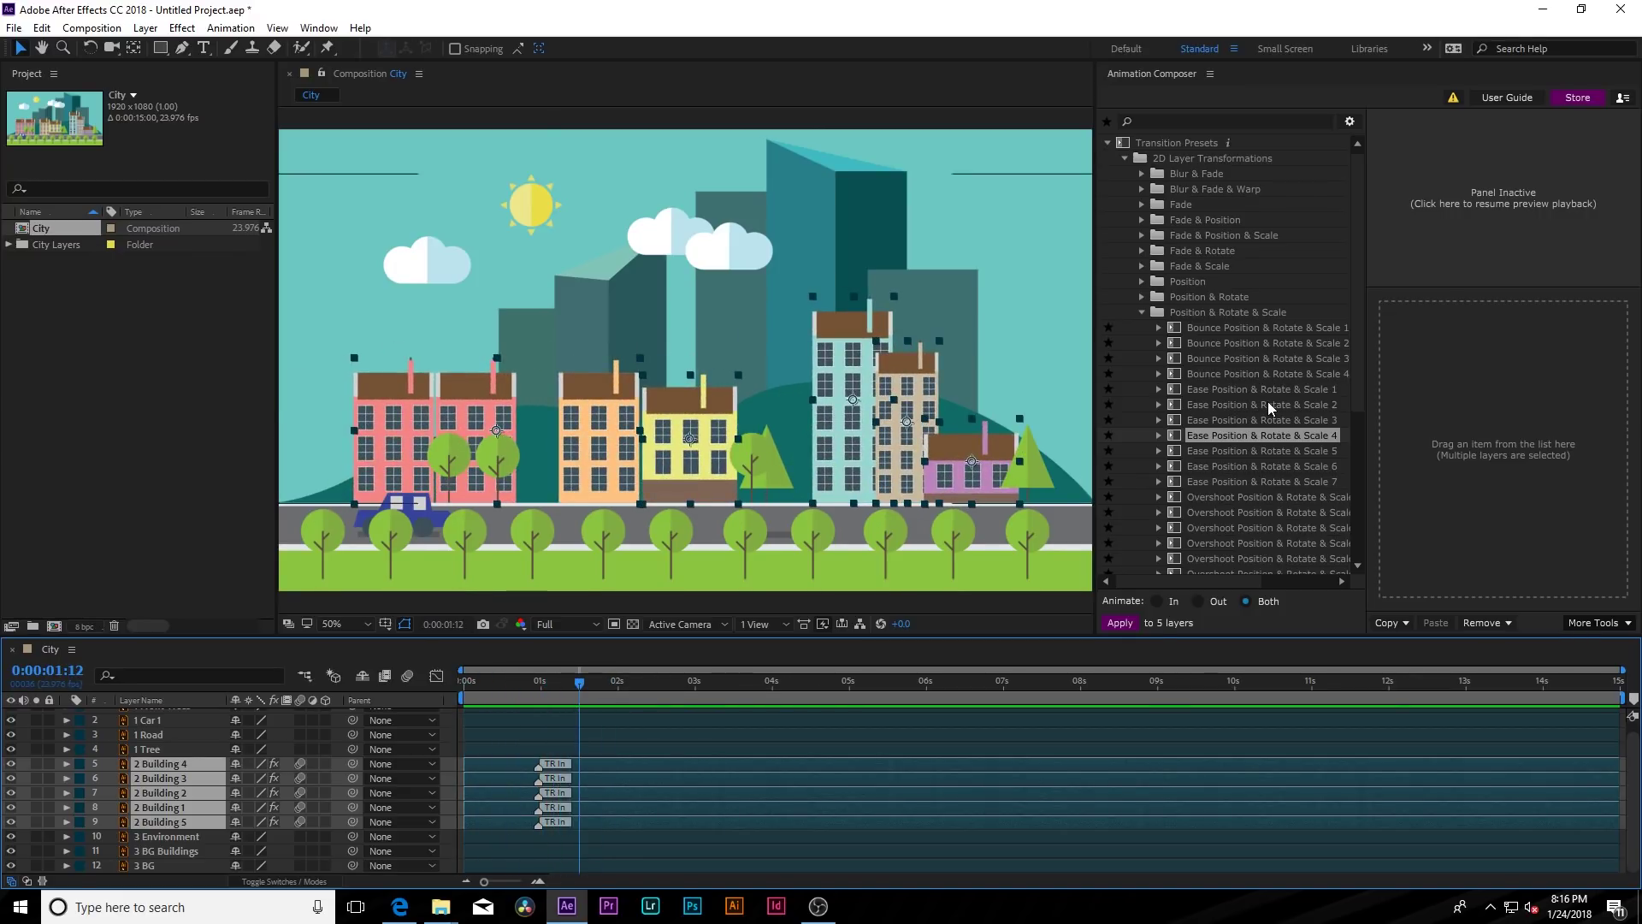
{"action": "left_click", "coordinate": [1266, 455]}
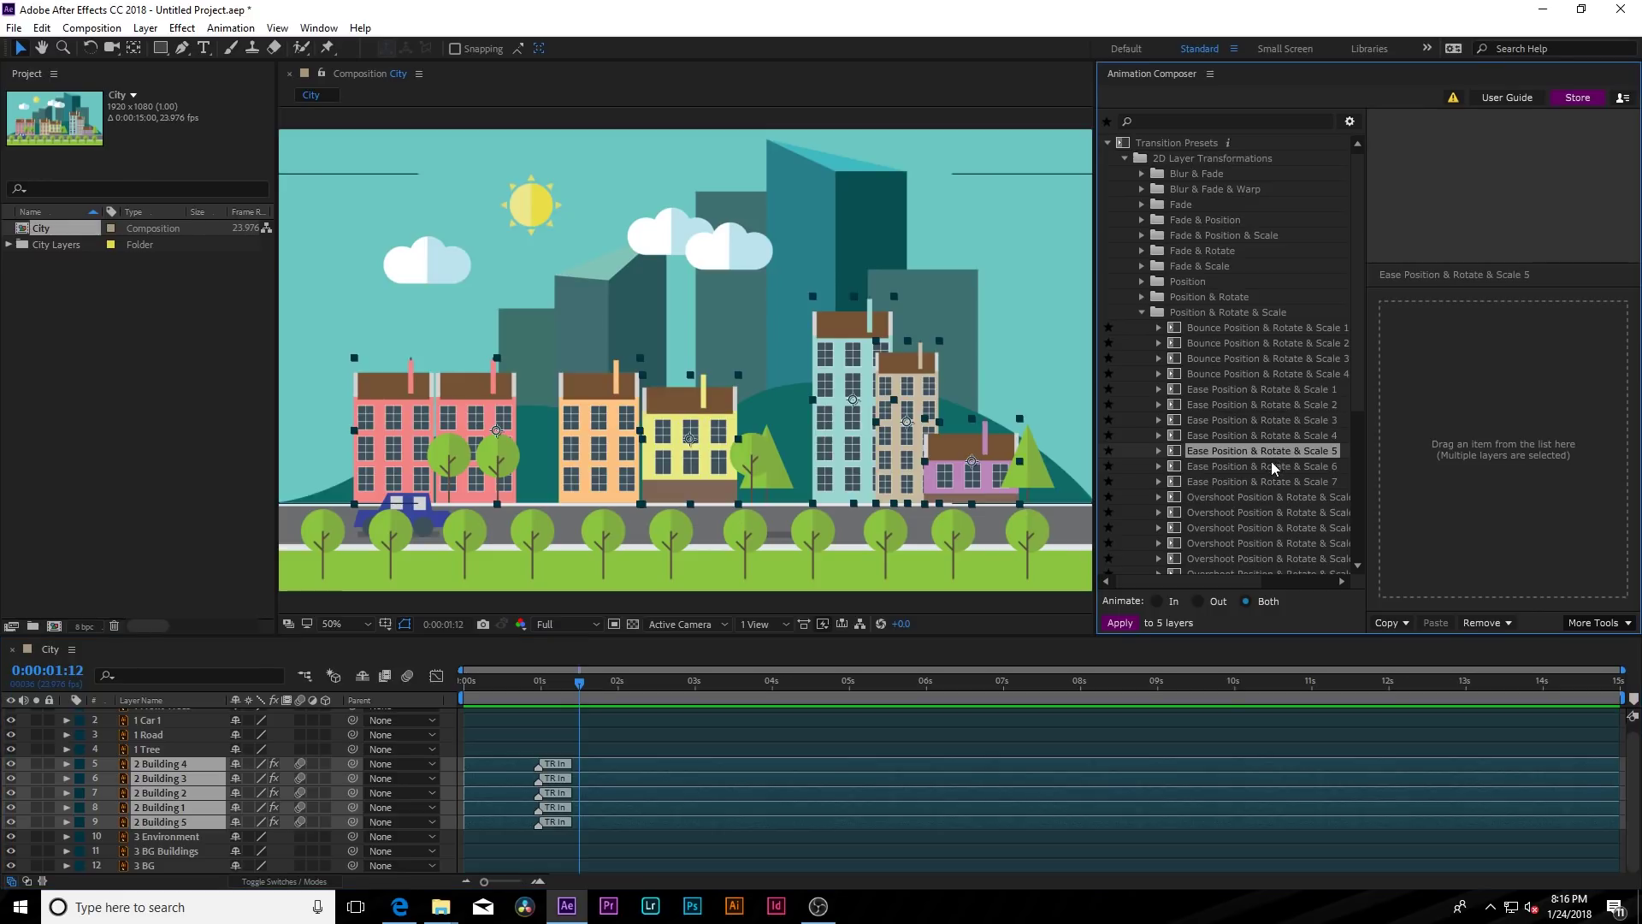
{"action": "left_click_drag", "start_coordinate": [1270, 450], "coordinate": [1565, 419]}
{"action": "left_click_drag", "start_coordinate": [1413, 680], "coordinate": [1178, 672]}
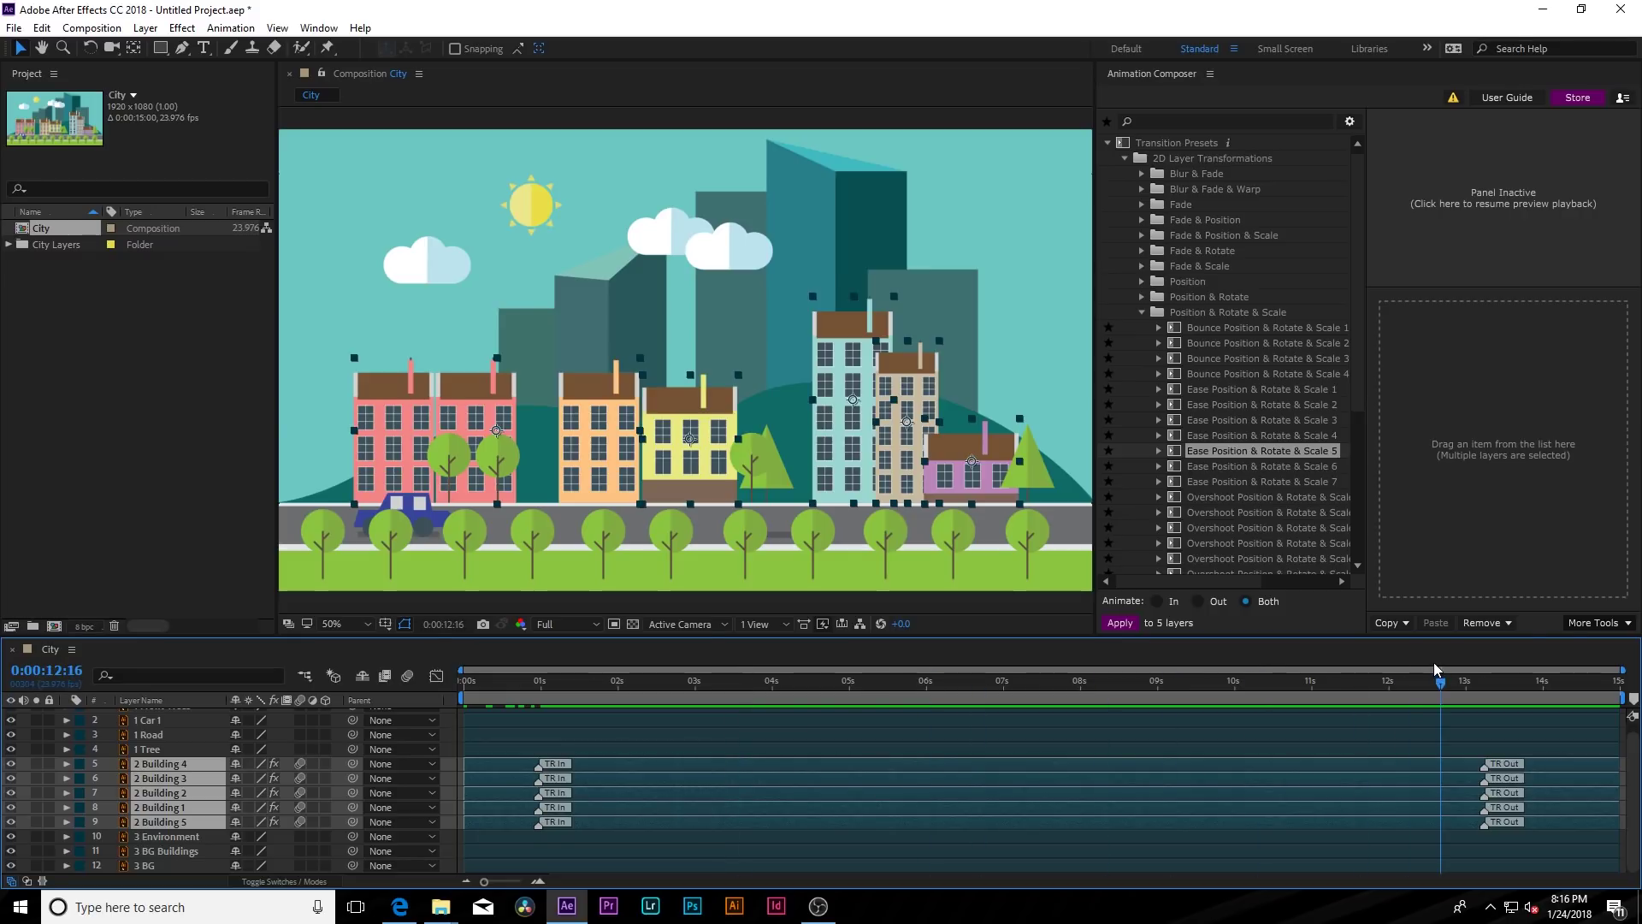
Raise Keyframe Wingman easing influence to 100, preview, and launch Transition Shifter
{"action": "left_click", "coordinate": [1589, 623]}
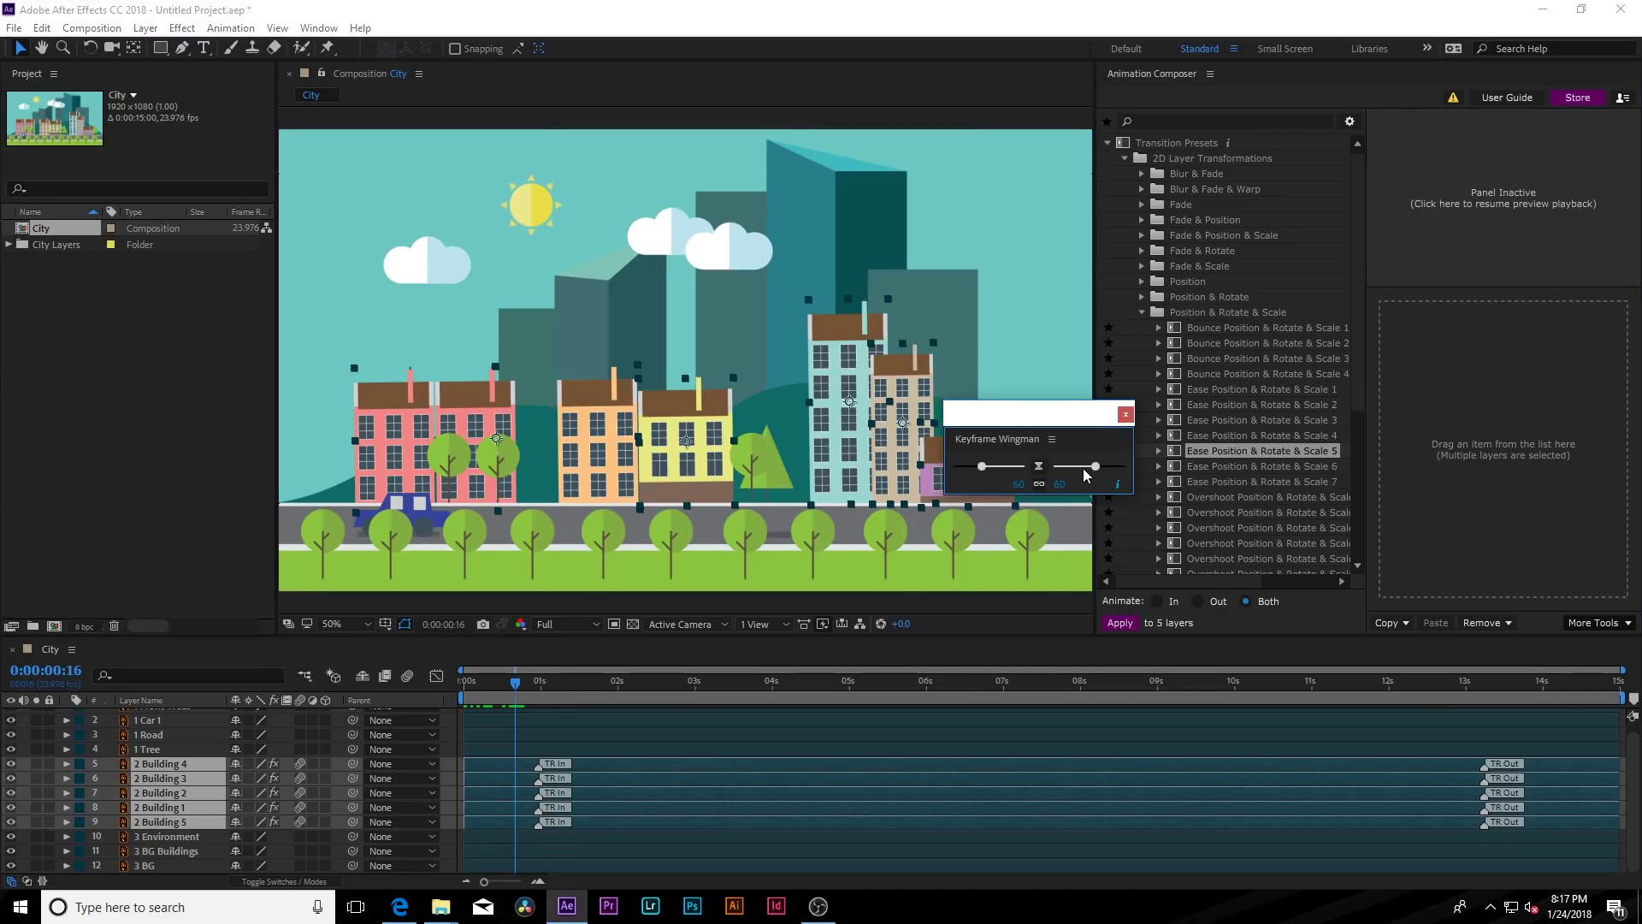
{"action": "left_click_drag", "start_coordinate": [1096, 467], "coordinate": [1126, 467]}
{"action": "key", "text": "space"}
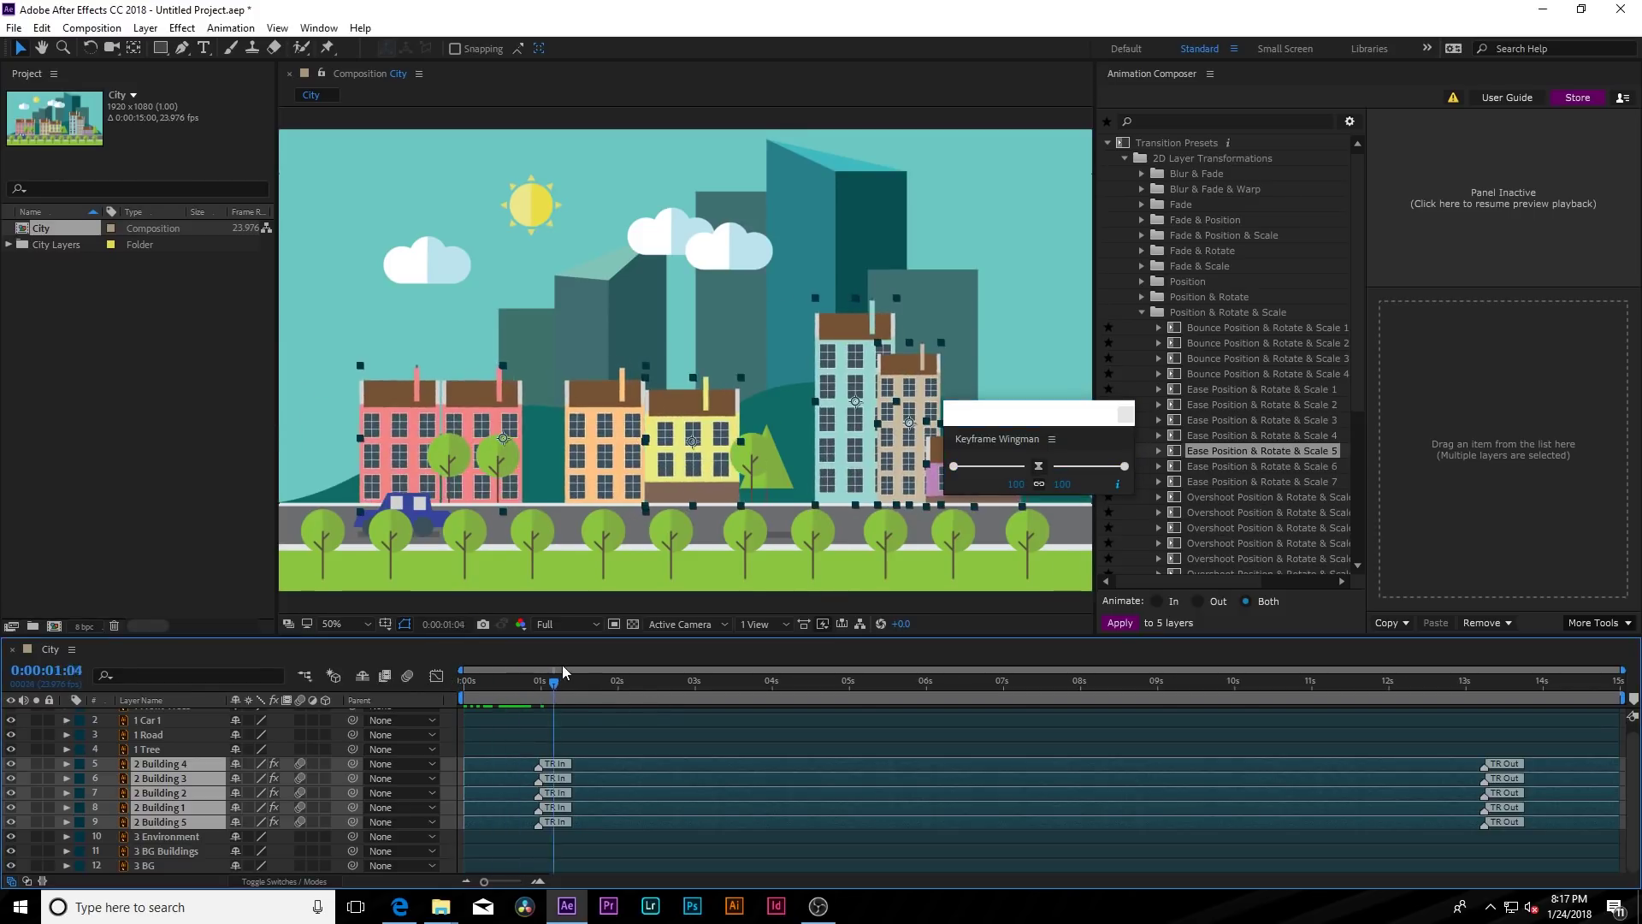
{"action": "left_click", "coordinate": [1128, 413]}
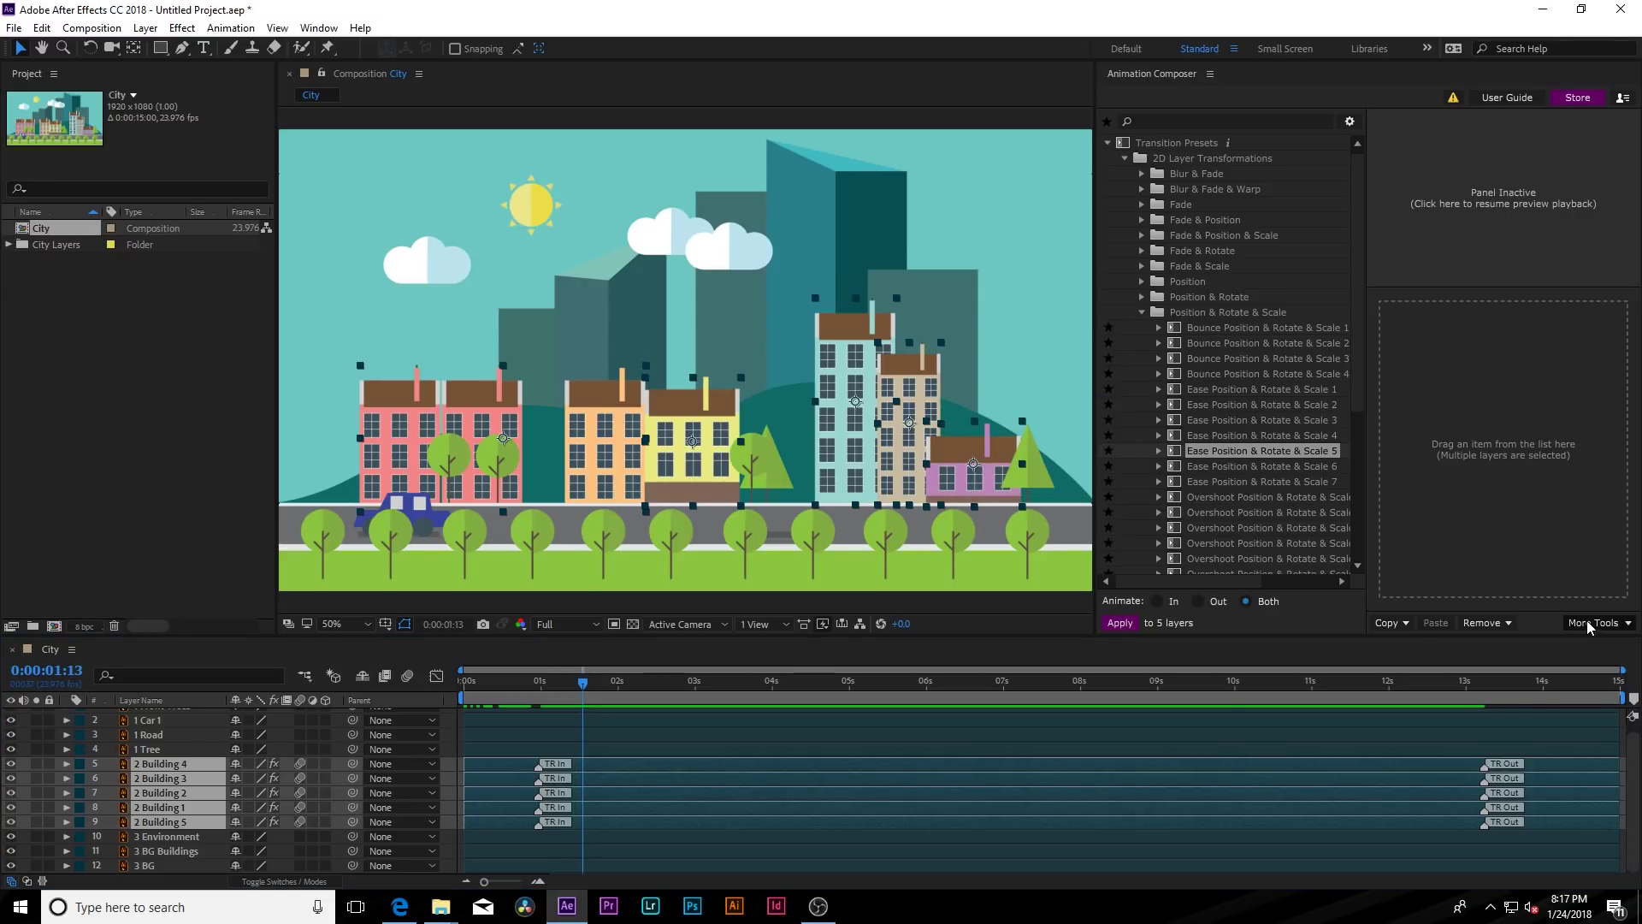
{"action": "left_click", "coordinate": [1588, 623]}
{"action": "left_click", "coordinate": [1582, 671]}
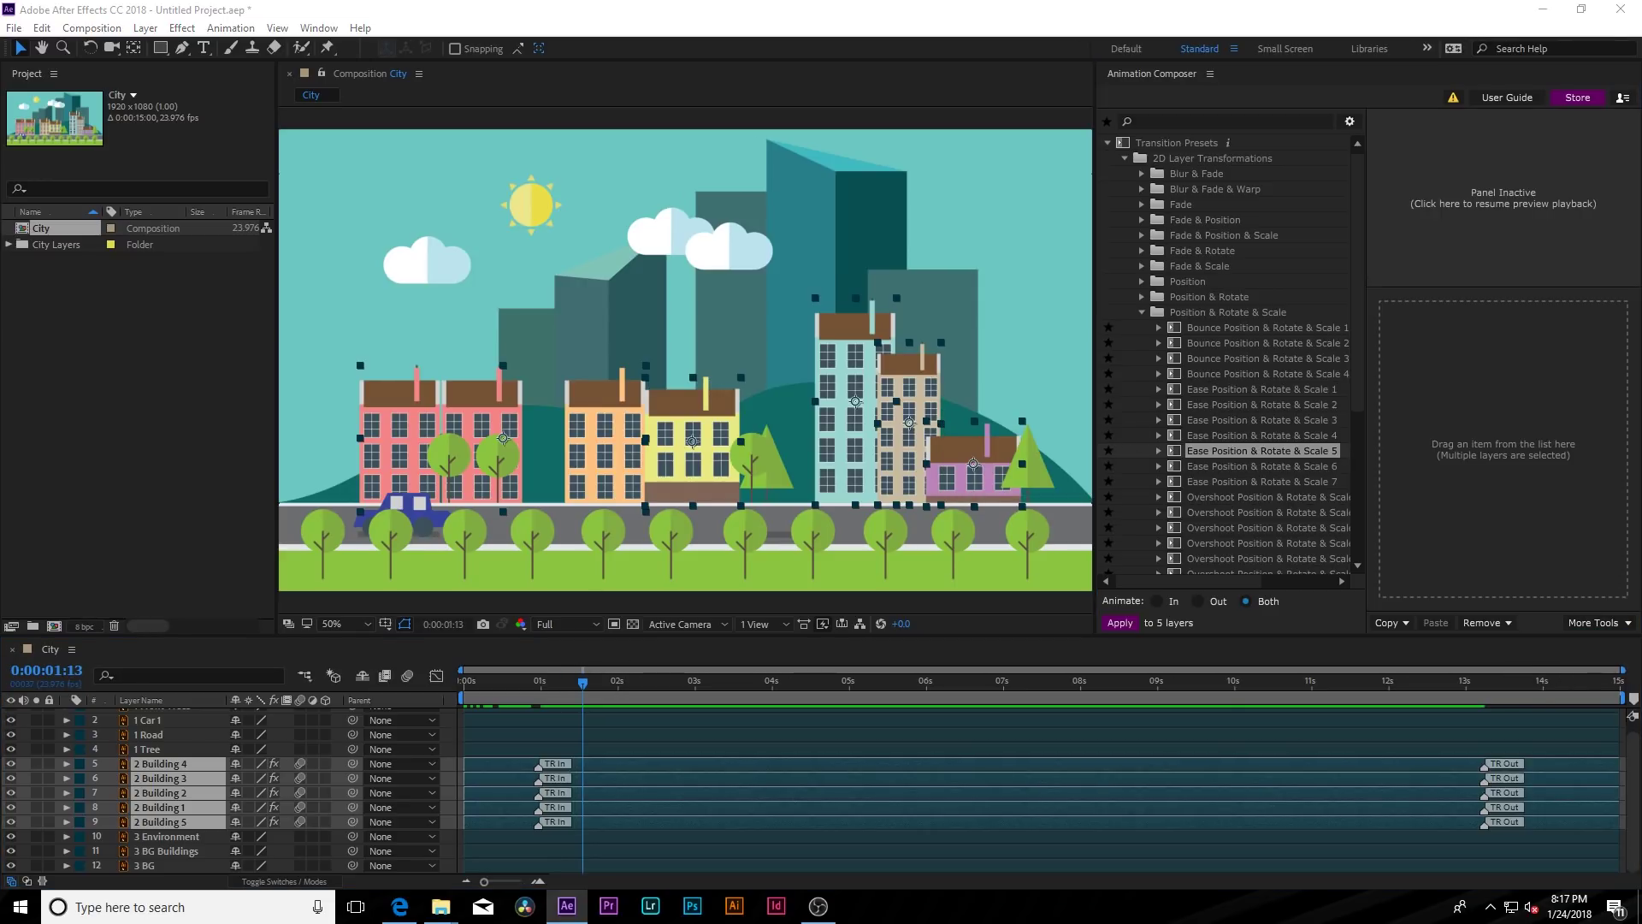
Shift the buildings' In transitions later and review the entrance
{"action": "left_click", "coordinate": [881, 379]}
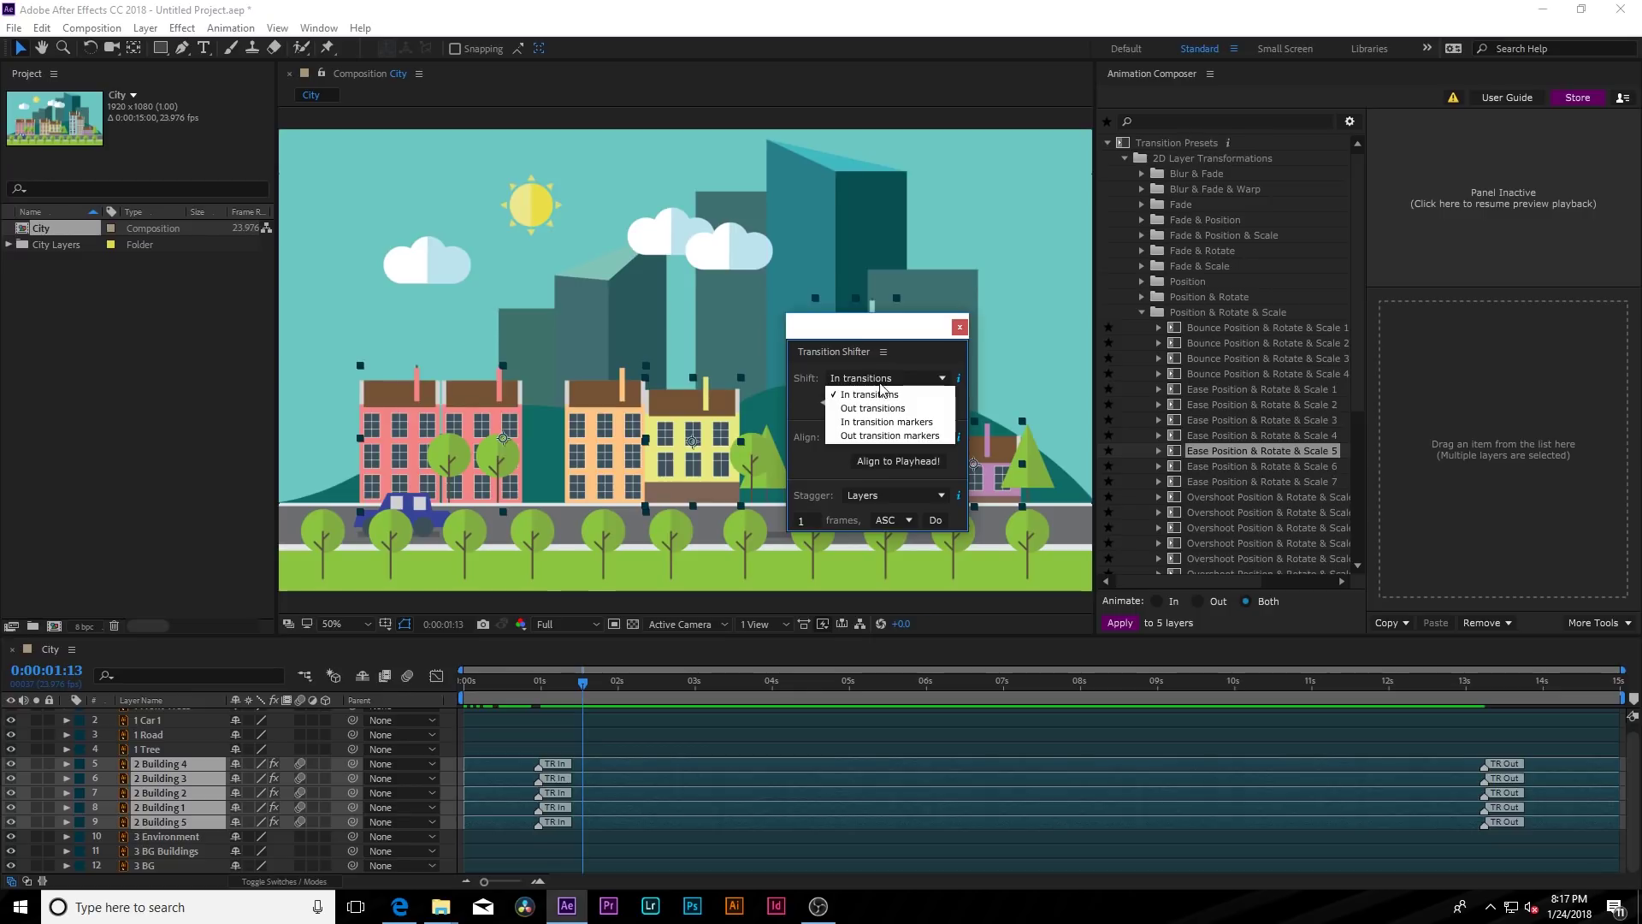
{"action": "left_click_drag", "start_coordinate": [864, 398], "coordinate": [960, 407]}
{"action": "left_click", "coordinate": [592, 682]}
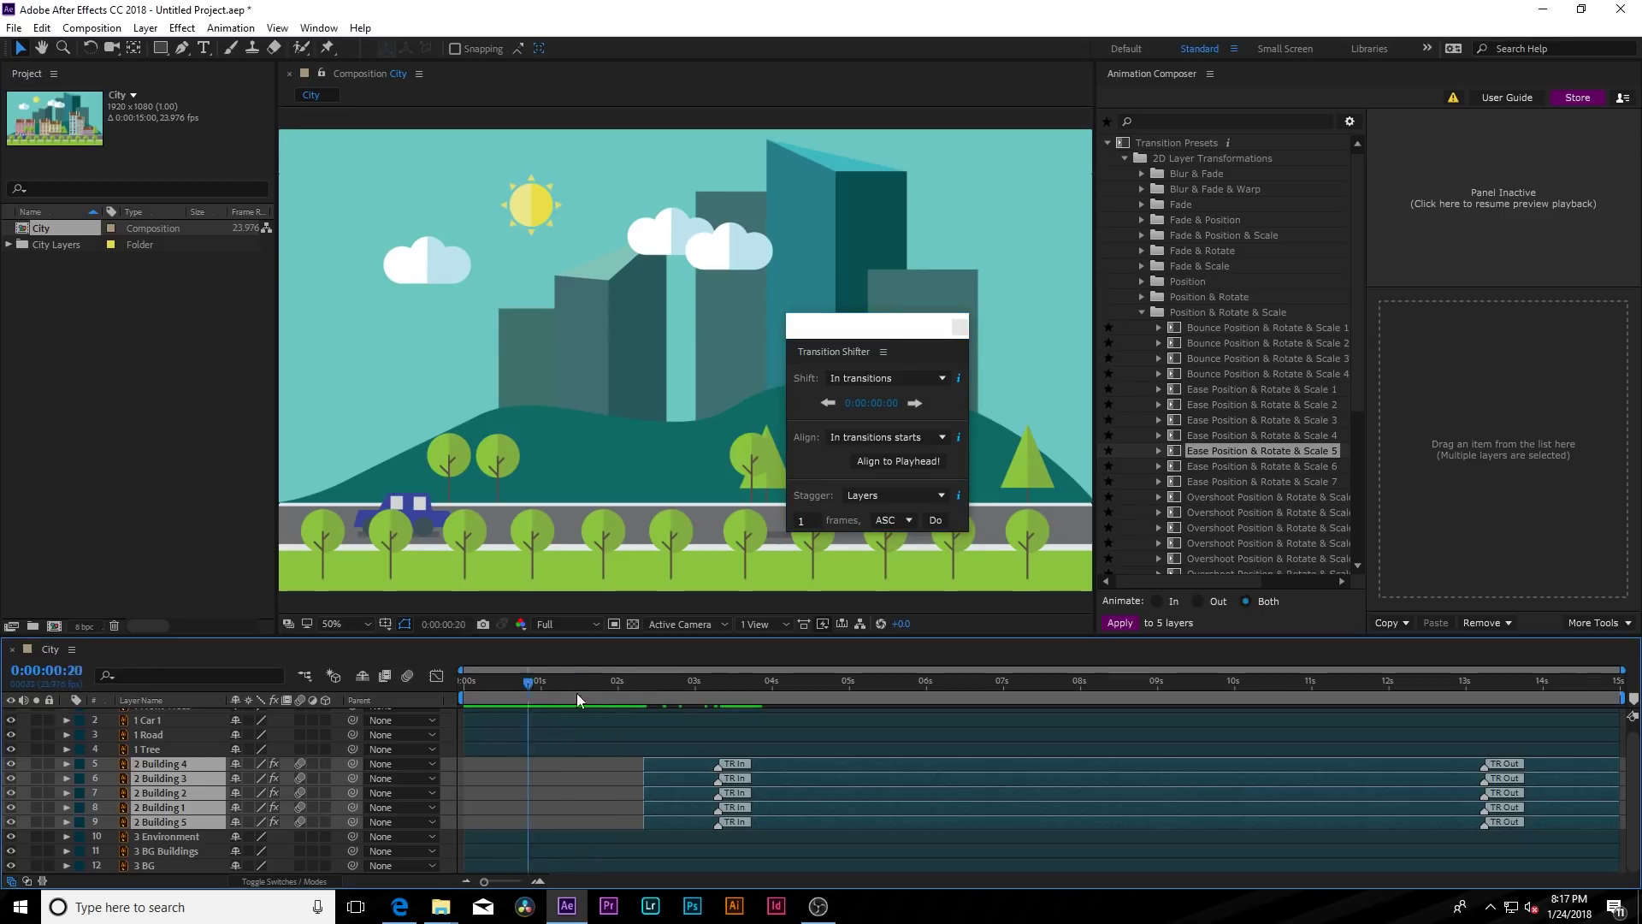
{"action": "left_click_drag", "start_coordinate": [577, 693], "coordinate": [766, 698]}
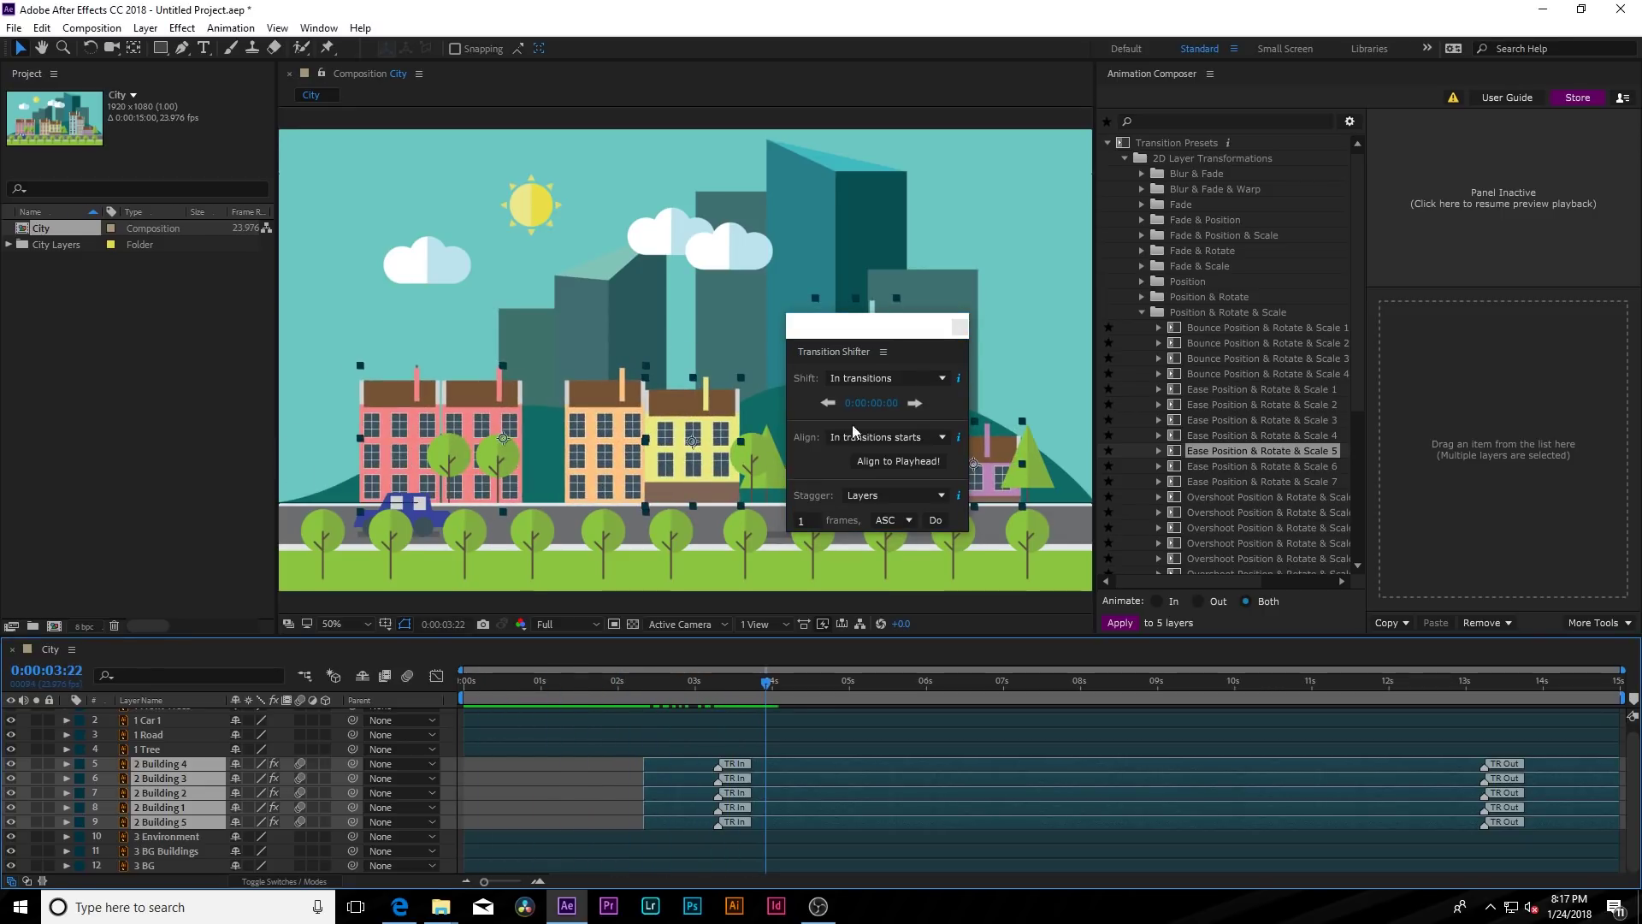
Shift the buildings' Out transitions earlier, to around 11.5 seconds, and check the exit
{"action": "left_click", "coordinate": [866, 379]}
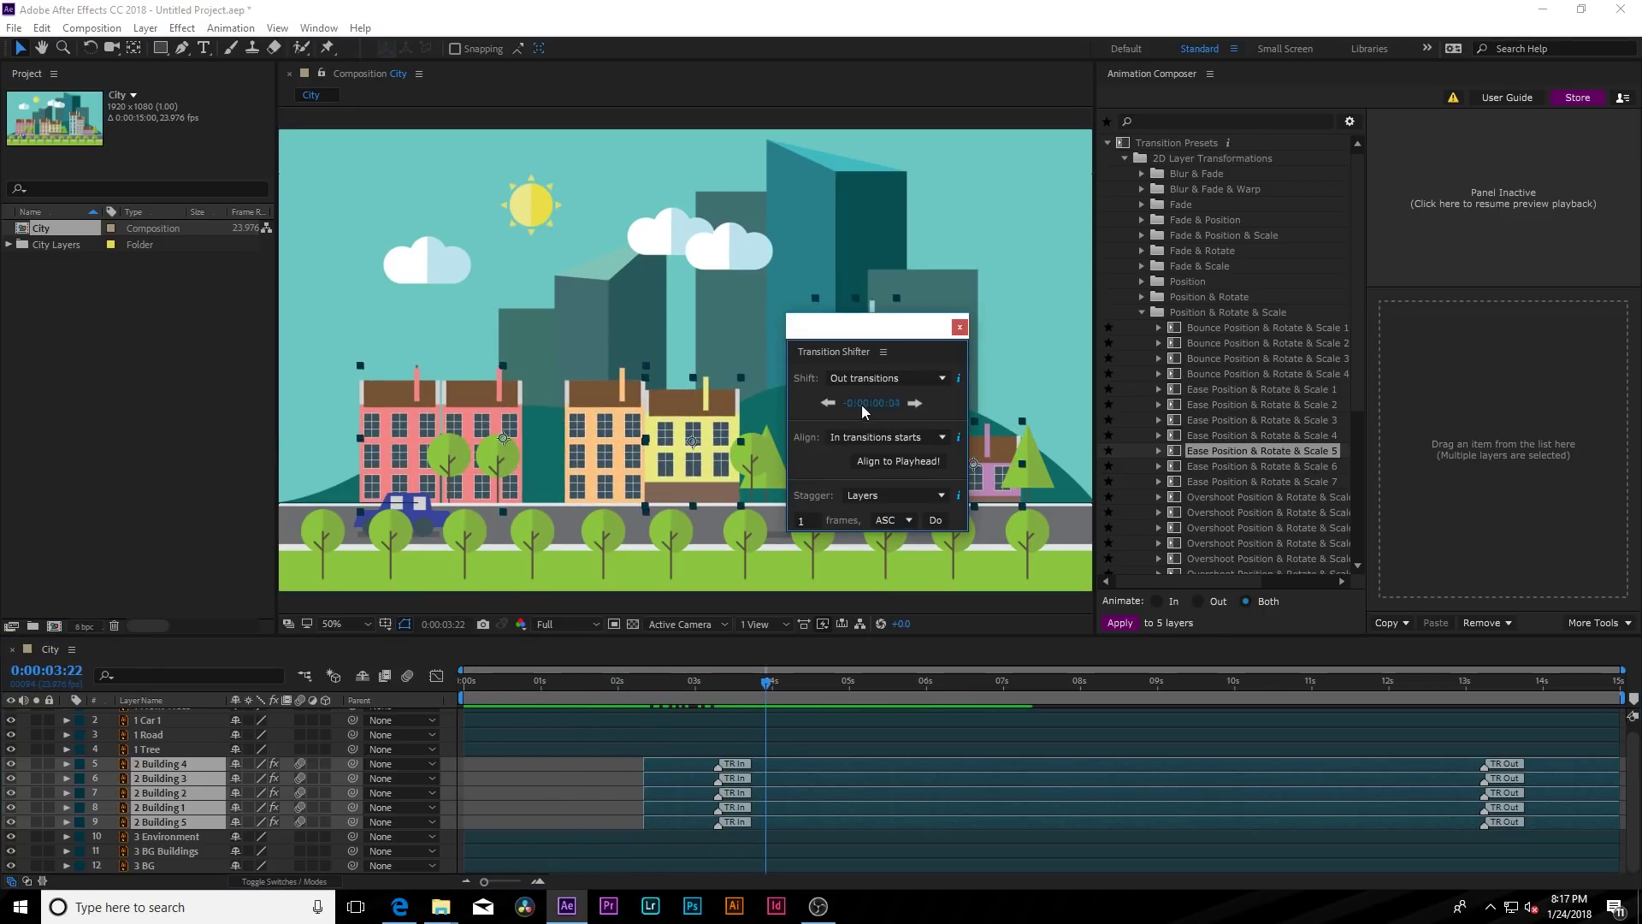
{"action": "left_click_drag", "start_coordinate": [861, 404], "coordinate": [801, 424]}
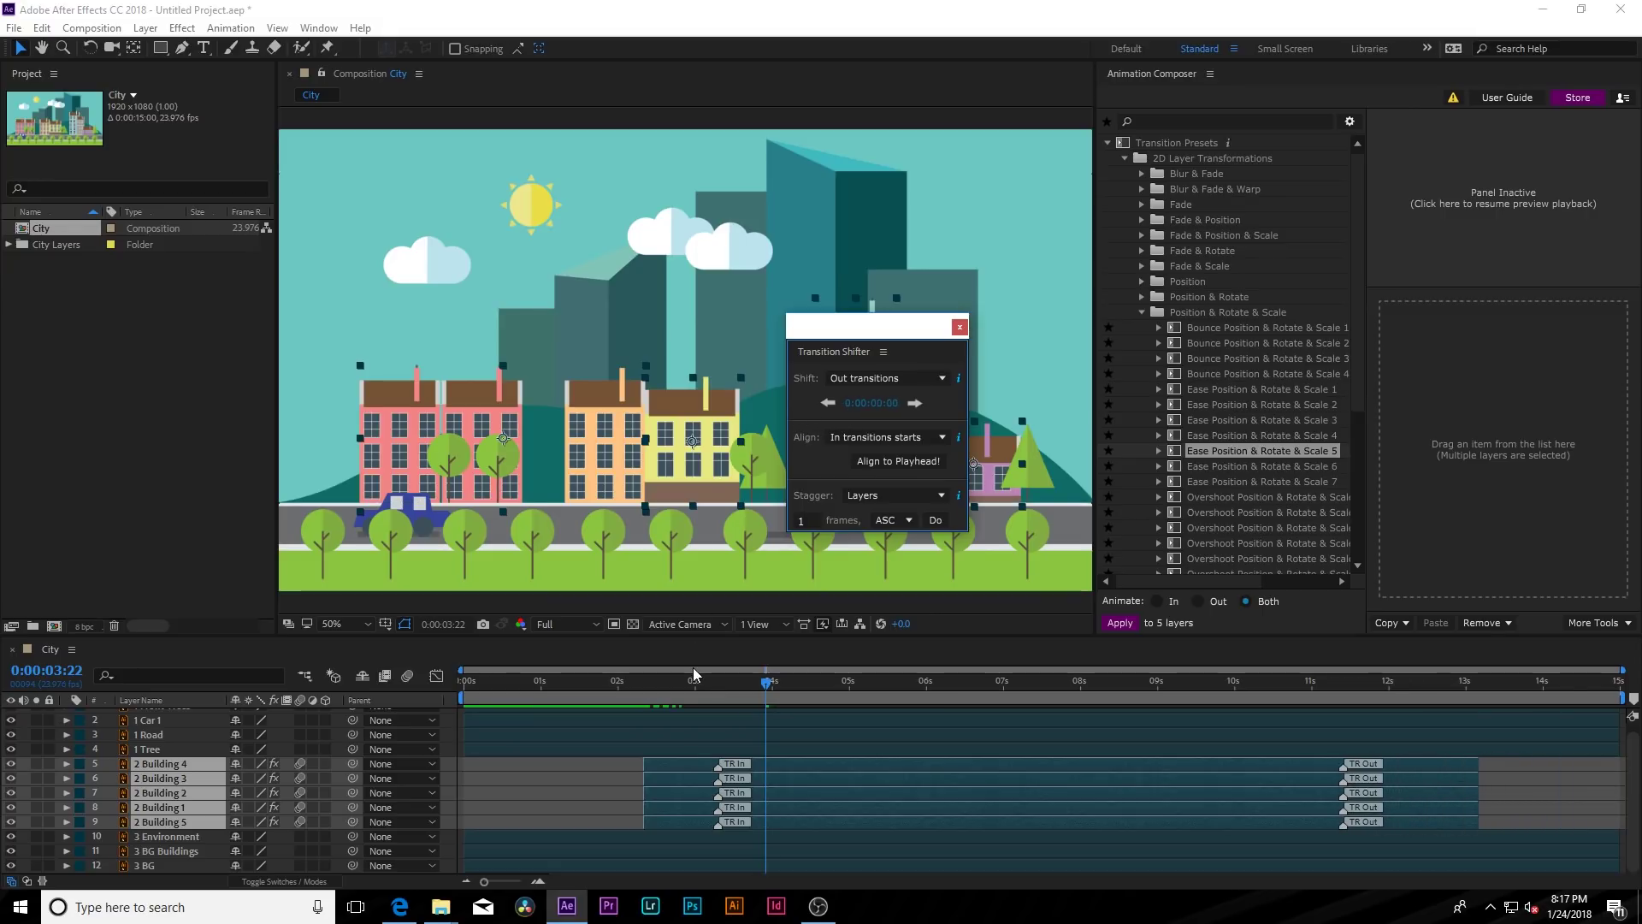
{"action": "left_click_drag", "start_coordinate": [695, 675], "coordinate": [1260, 689]}
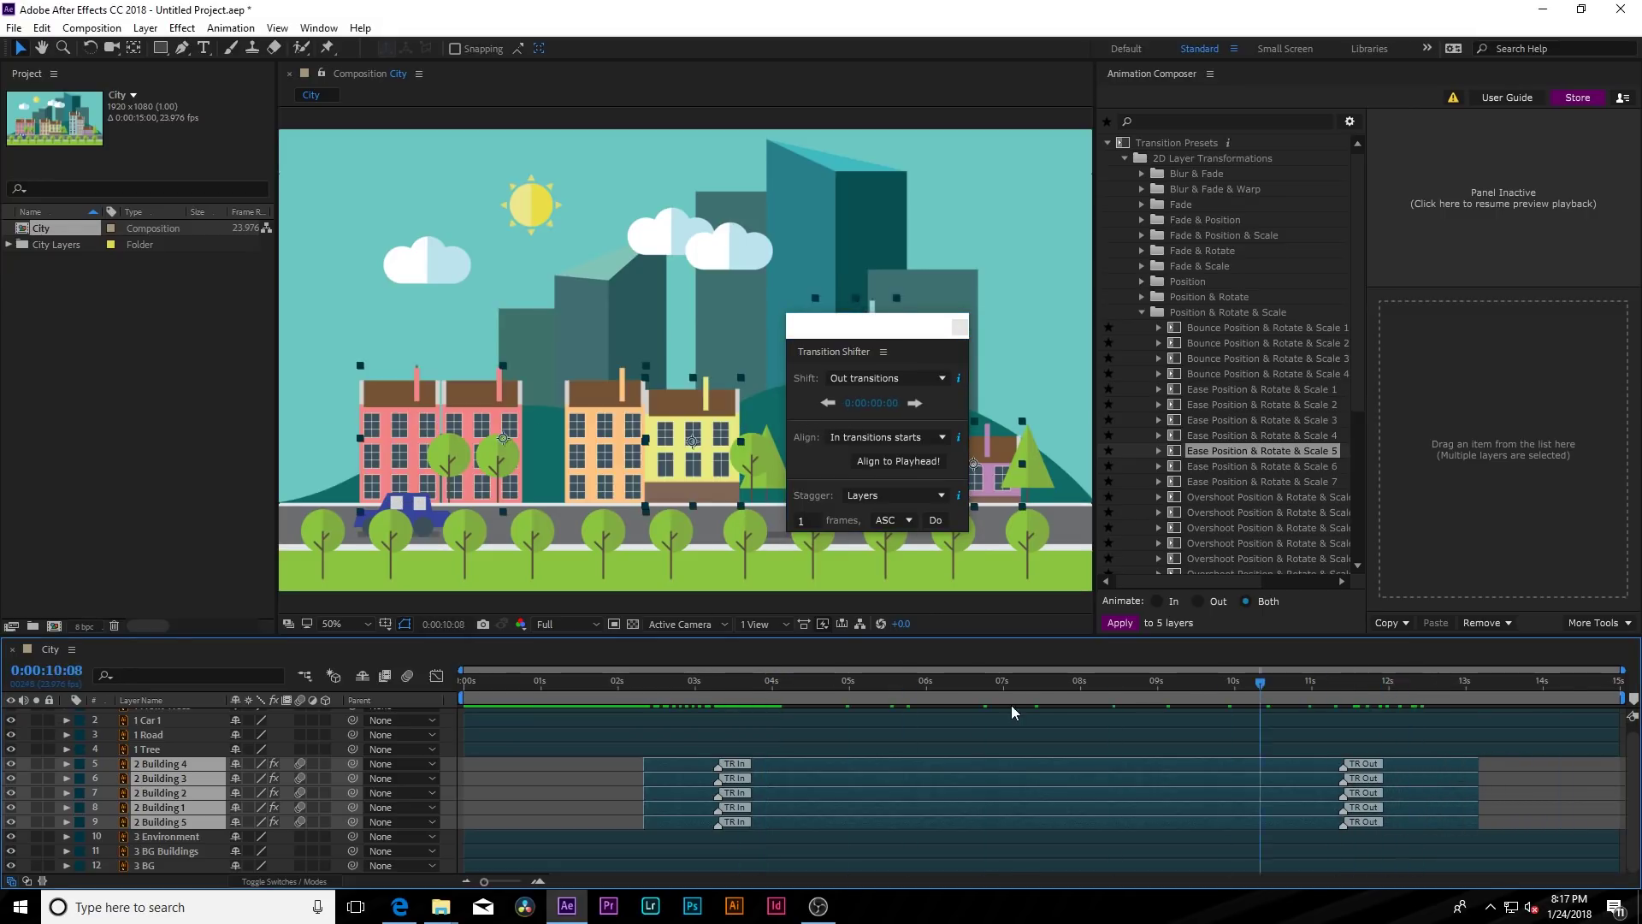
{"action": "left_click", "coordinate": [1011, 704]}
Push the In transition markers to about 4 seconds and preview the entrance
{"action": "left_click", "coordinate": [898, 378]}
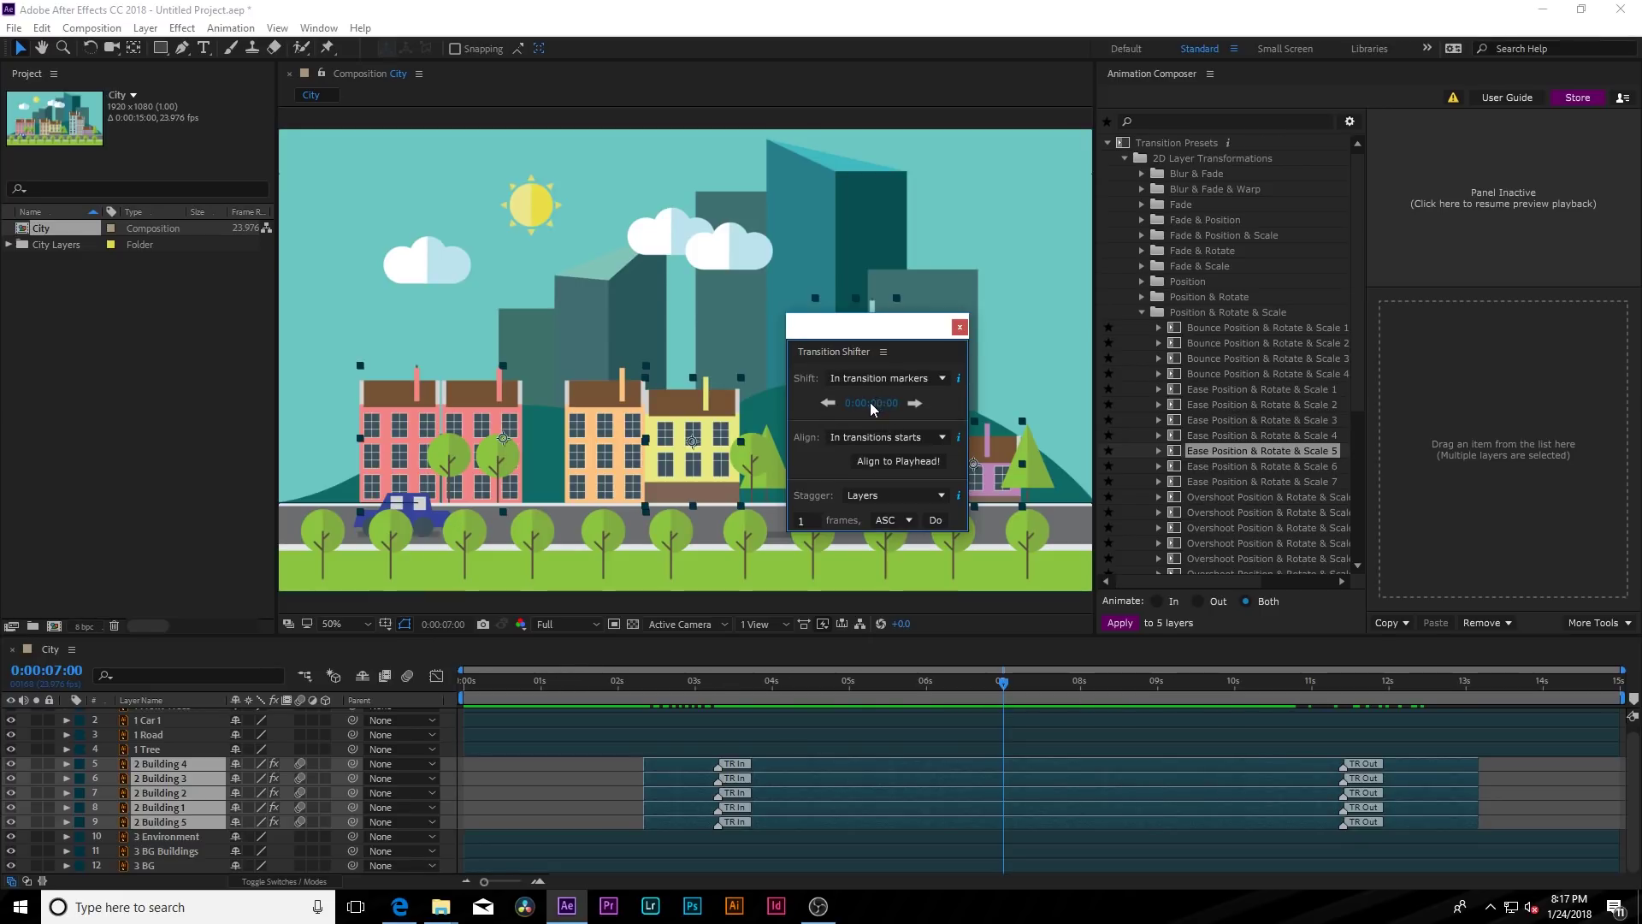
{"action": "left_click_drag", "start_coordinate": [870, 402], "coordinate": [909, 402]}
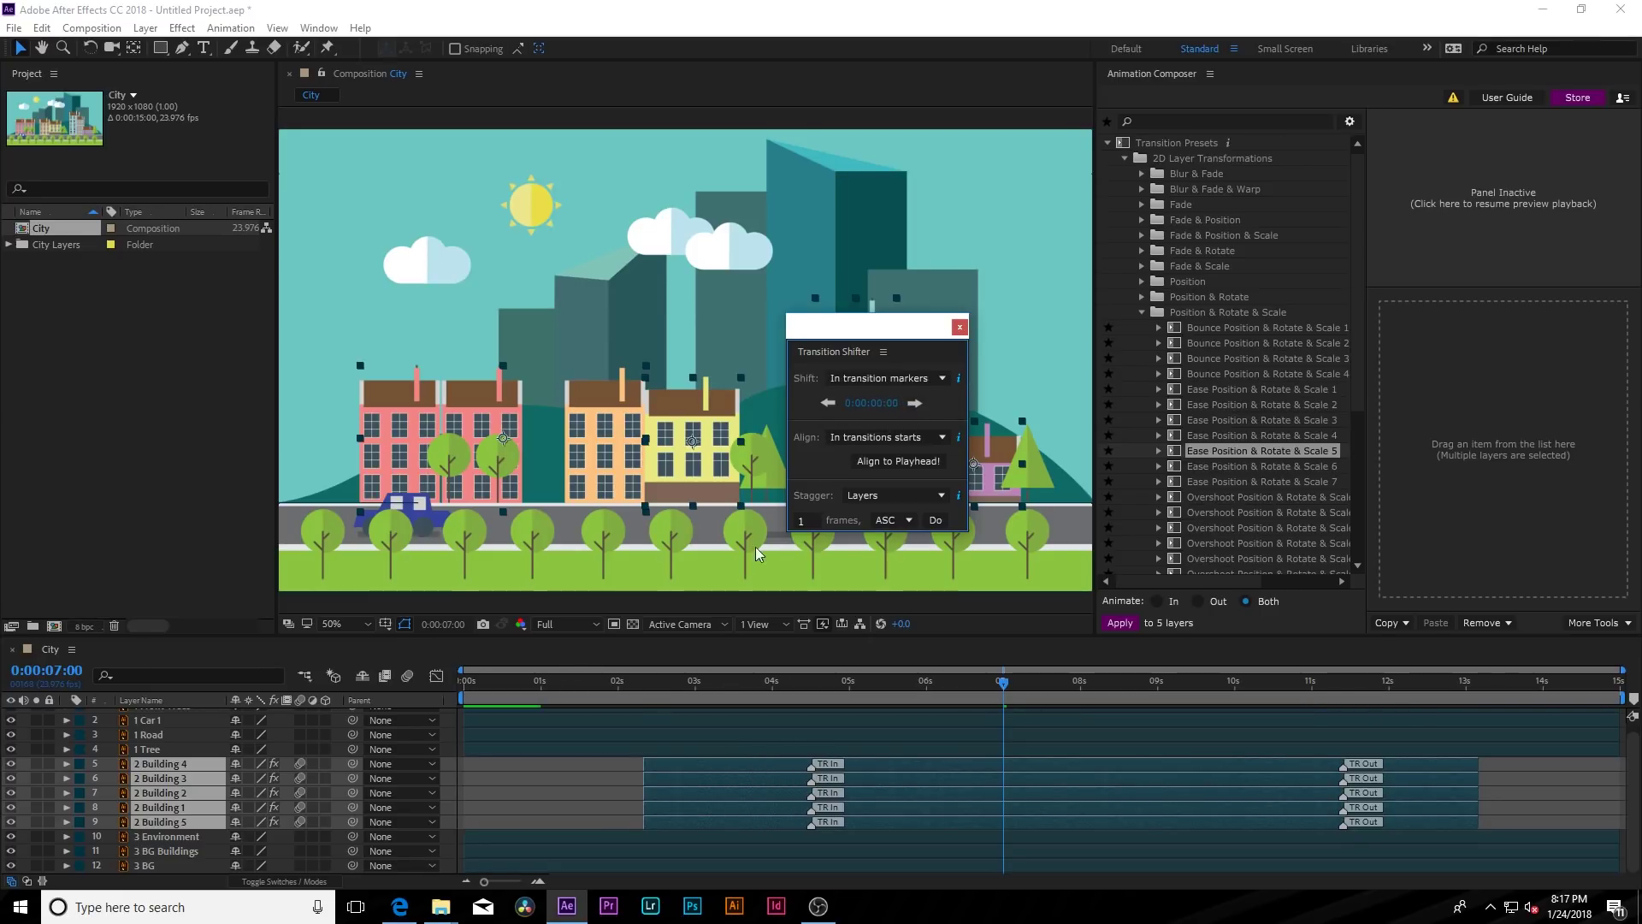
{"action": "left_click", "coordinate": [652, 674]}
{"action": "key", "text": "space"}
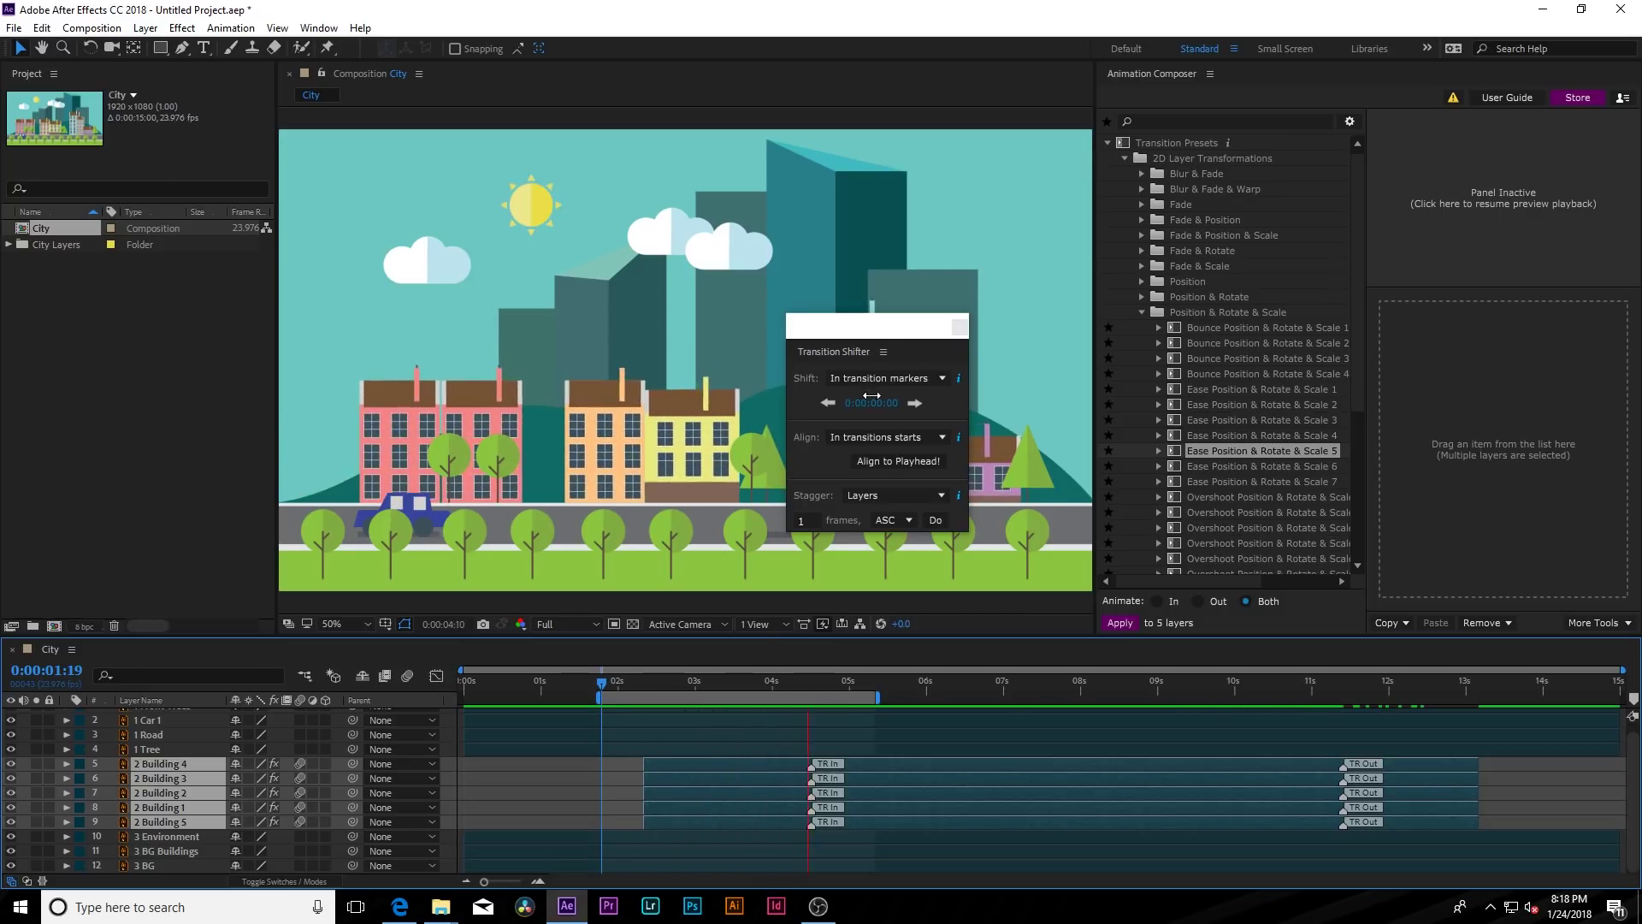
Stagger the five buildings' transitions by 5 frames in ASC order and preview the cascade
{"action": "left_click_drag", "start_coordinate": [876, 425], "coordinate": [1187, 481]}
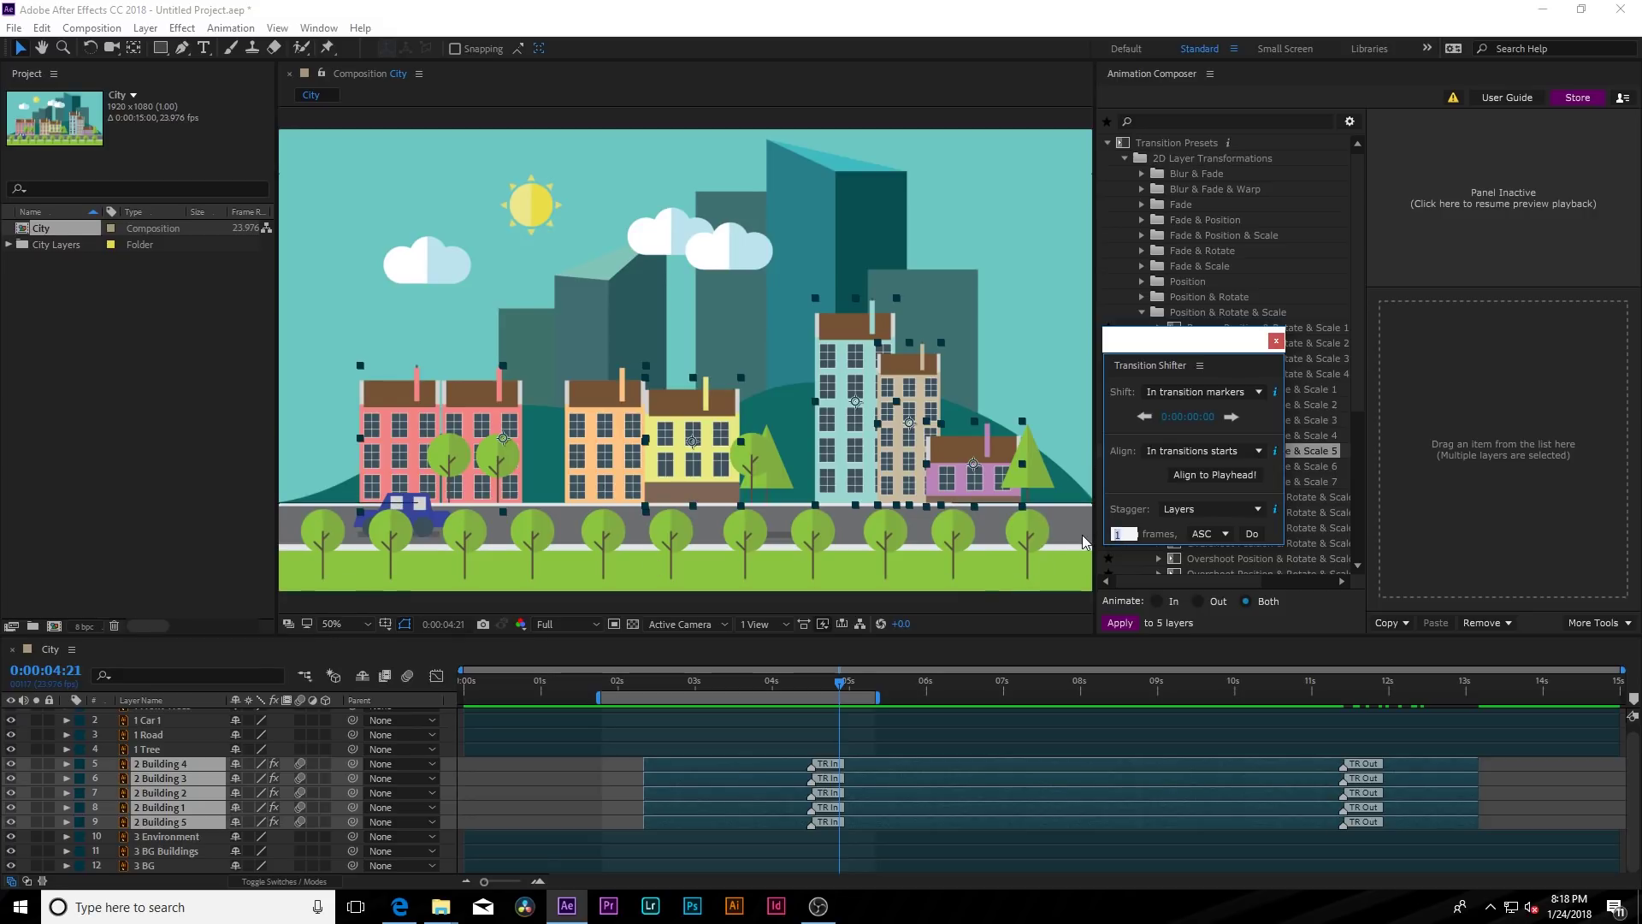
{"action": "type", "text": "5"}
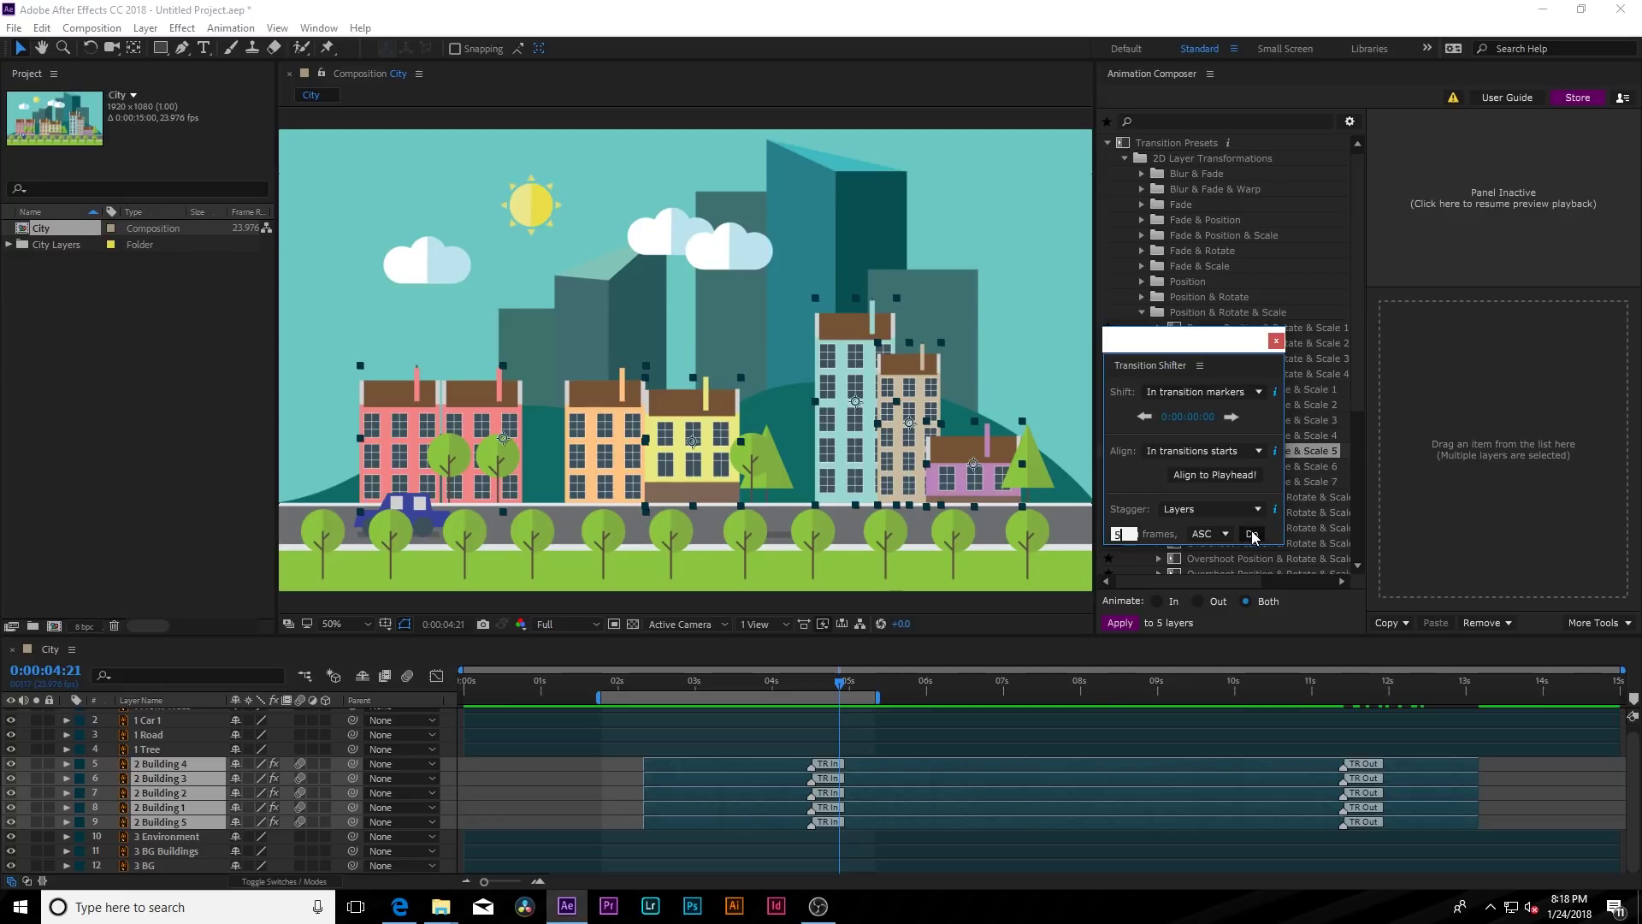
{"action": "left_click", "coordinate": [1253, 536]}
{"action": "left_click", "coordinate": [1218, 532]}
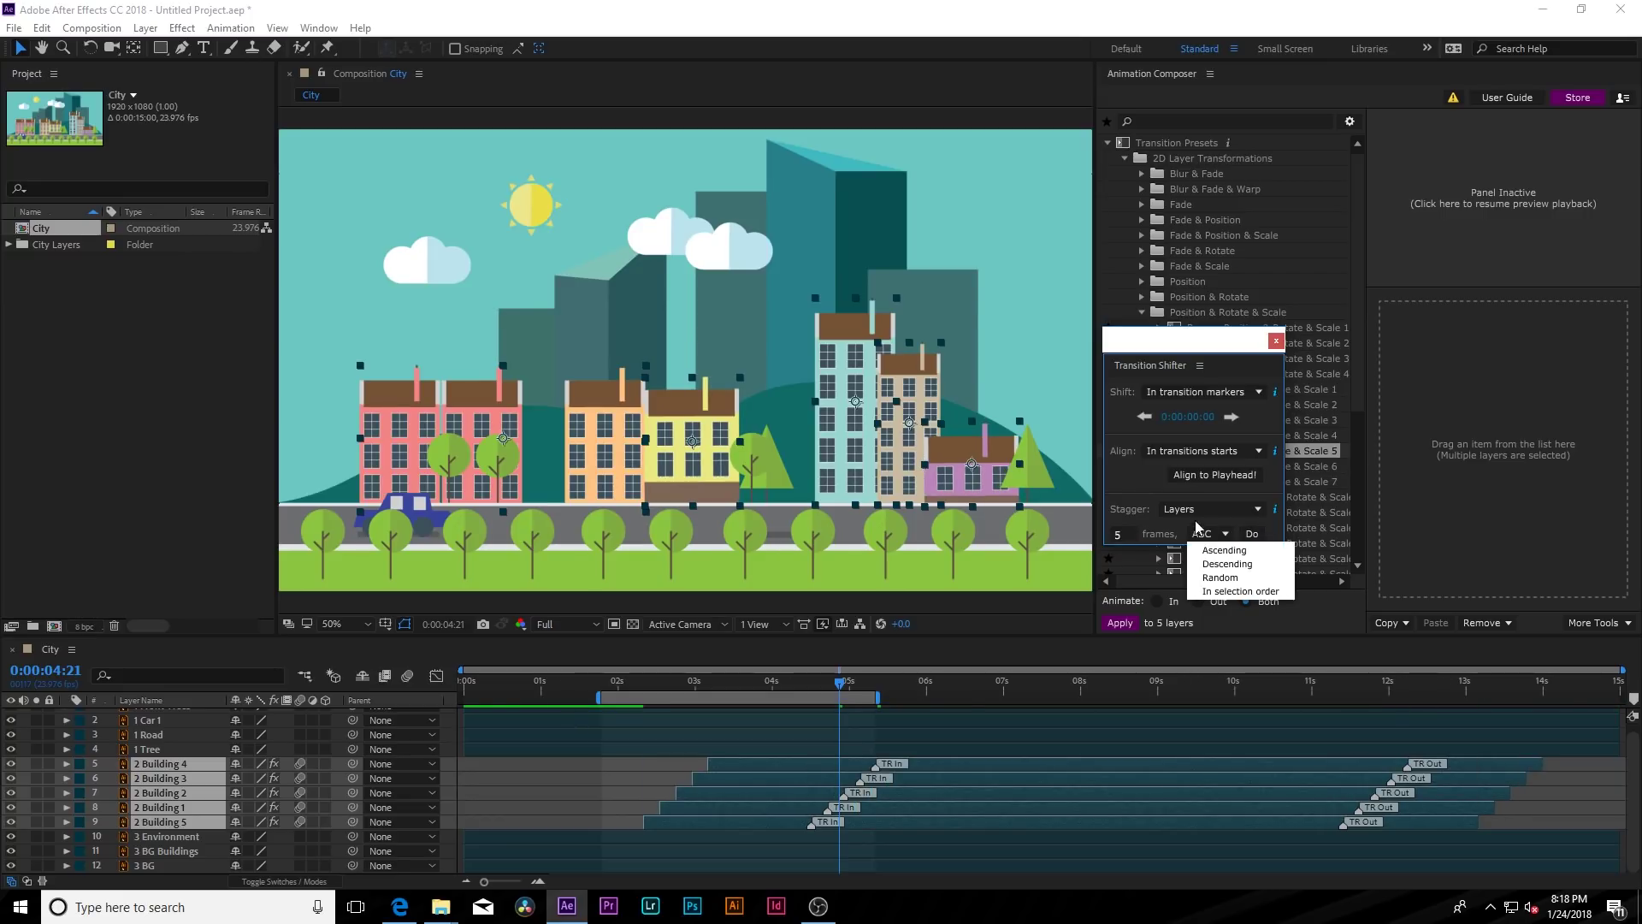
{"action": "left_click", "coordinate": [610, 700]}
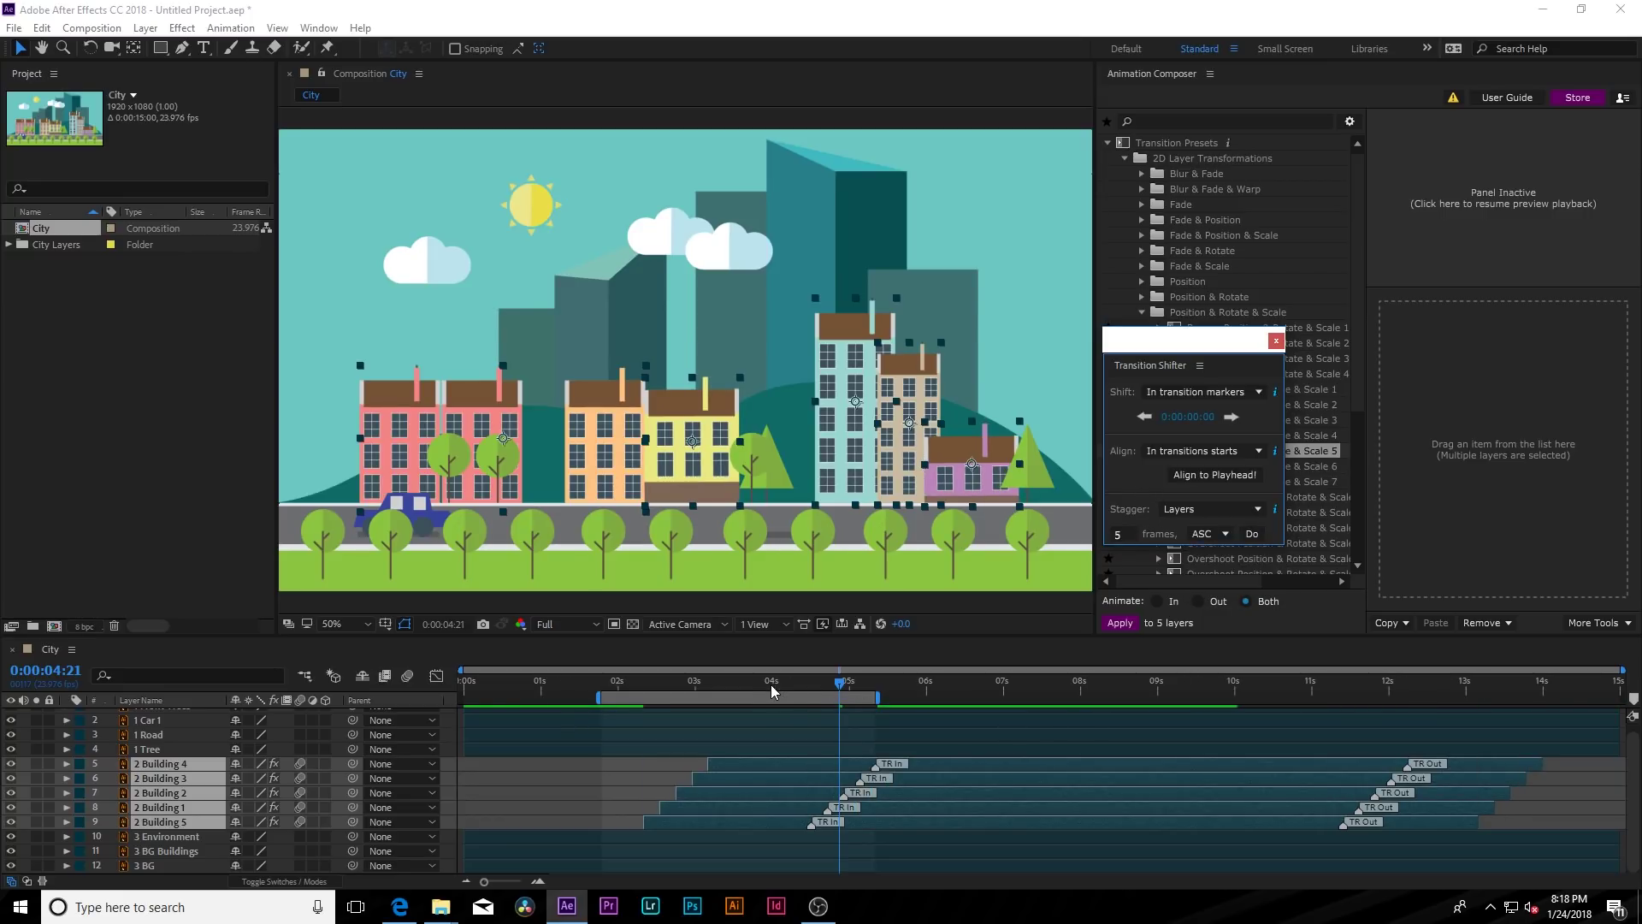
{"action": "key", "text": "space"}
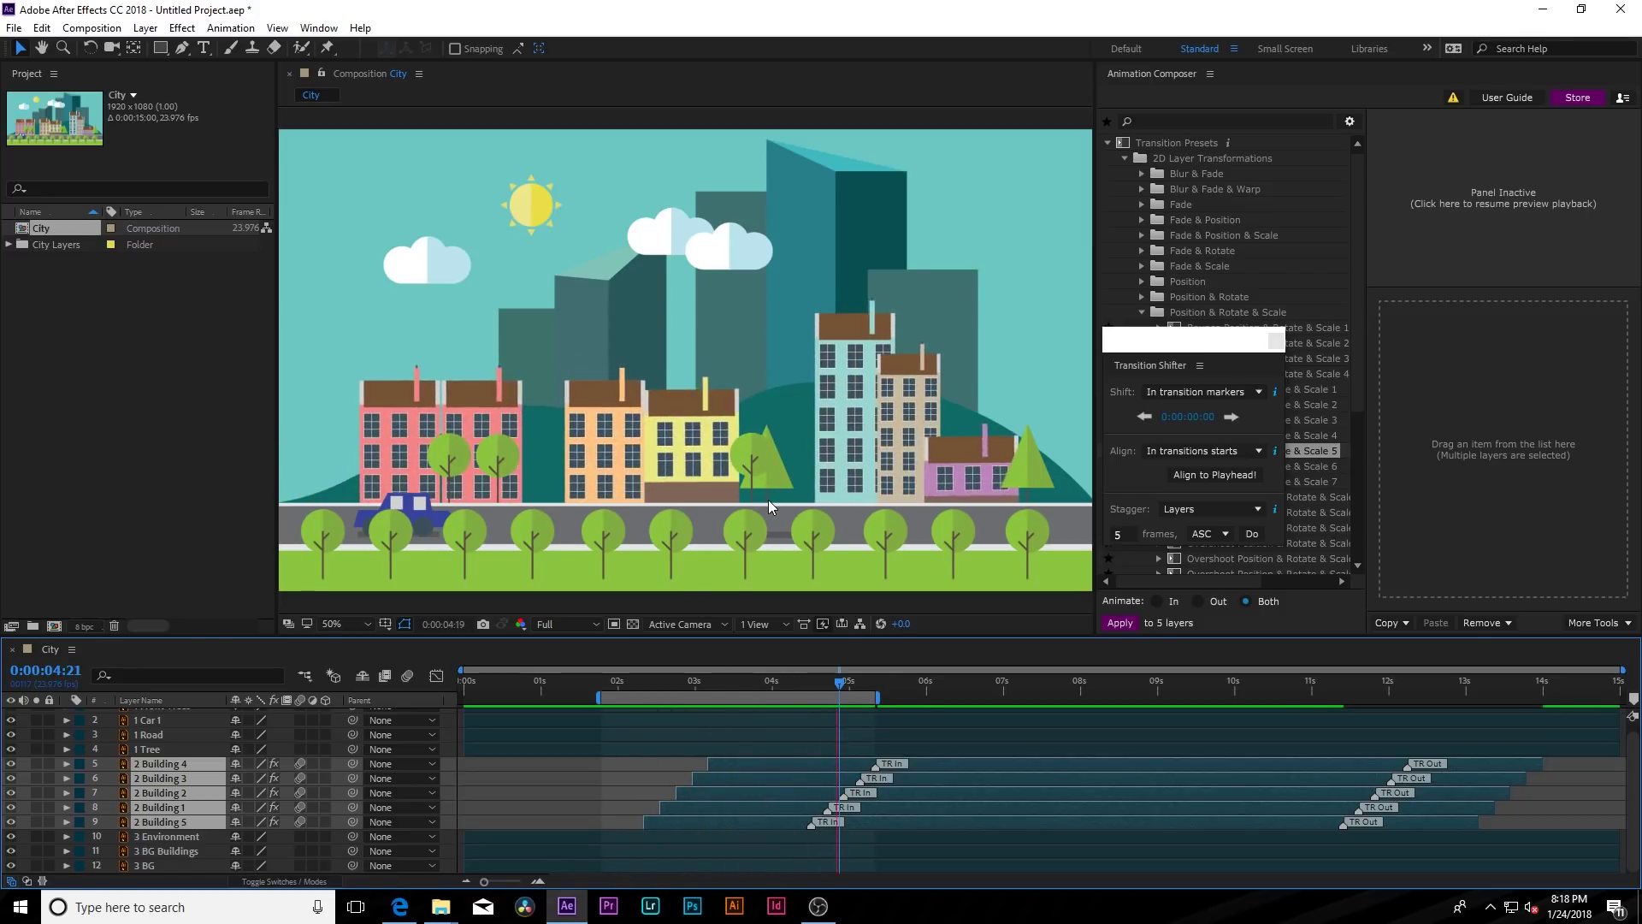
{"action": "key", "text": "space"}
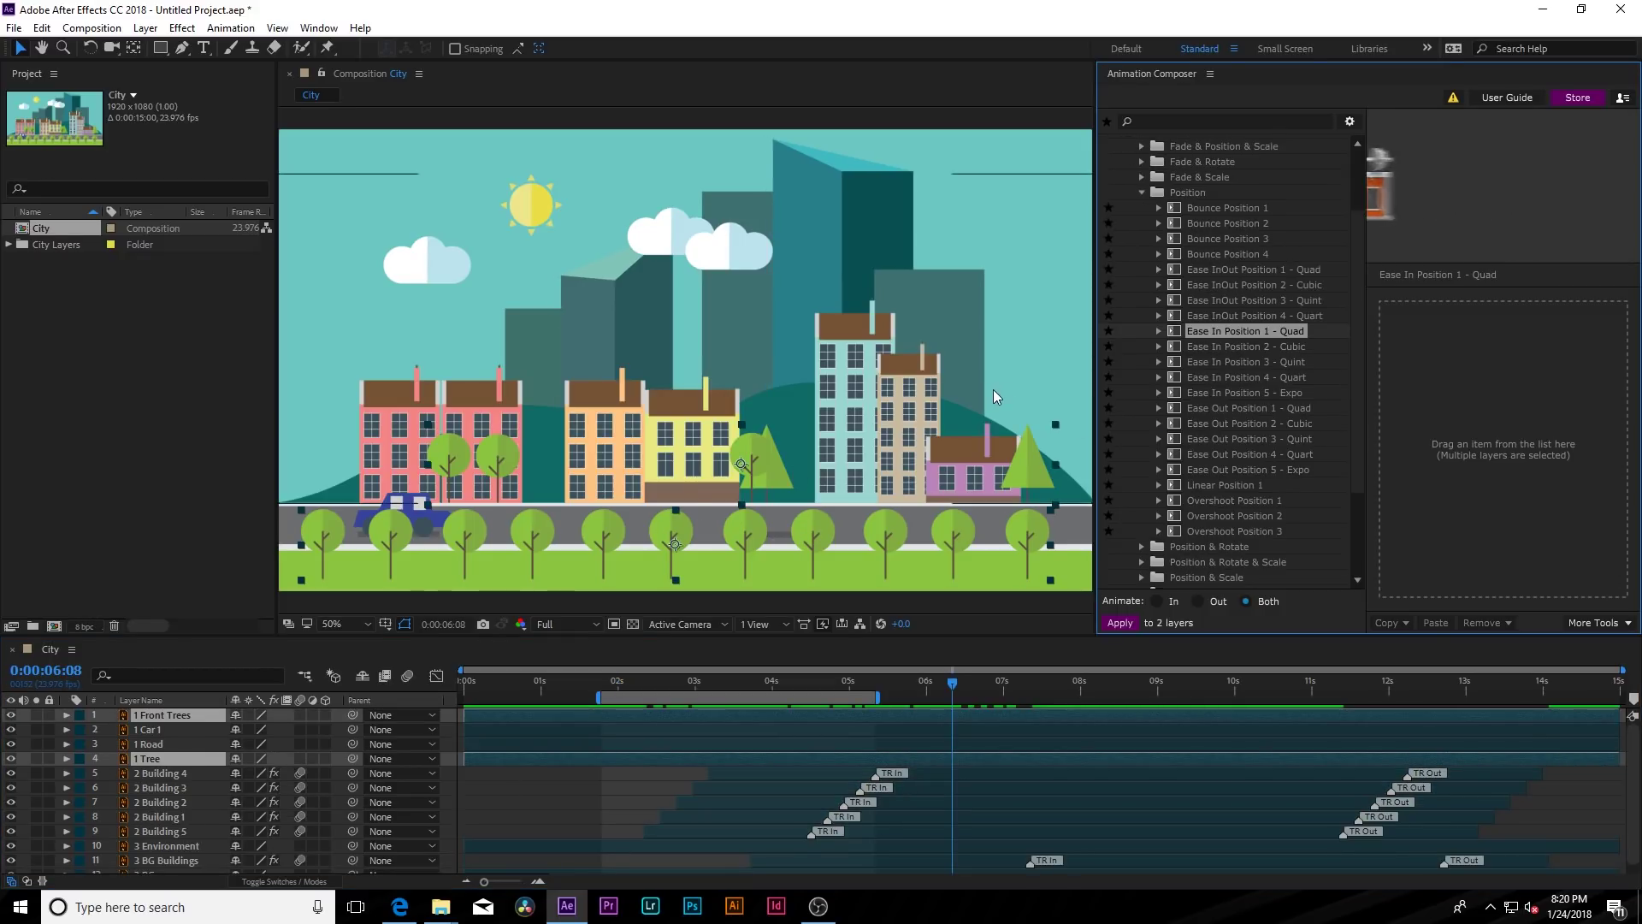
With direction set to Right, apply Ease In Position 1 - Quad In and Ease In Position 2 - Cubic Out
{"action": "left_click", "coordinate": [1347, 122]}
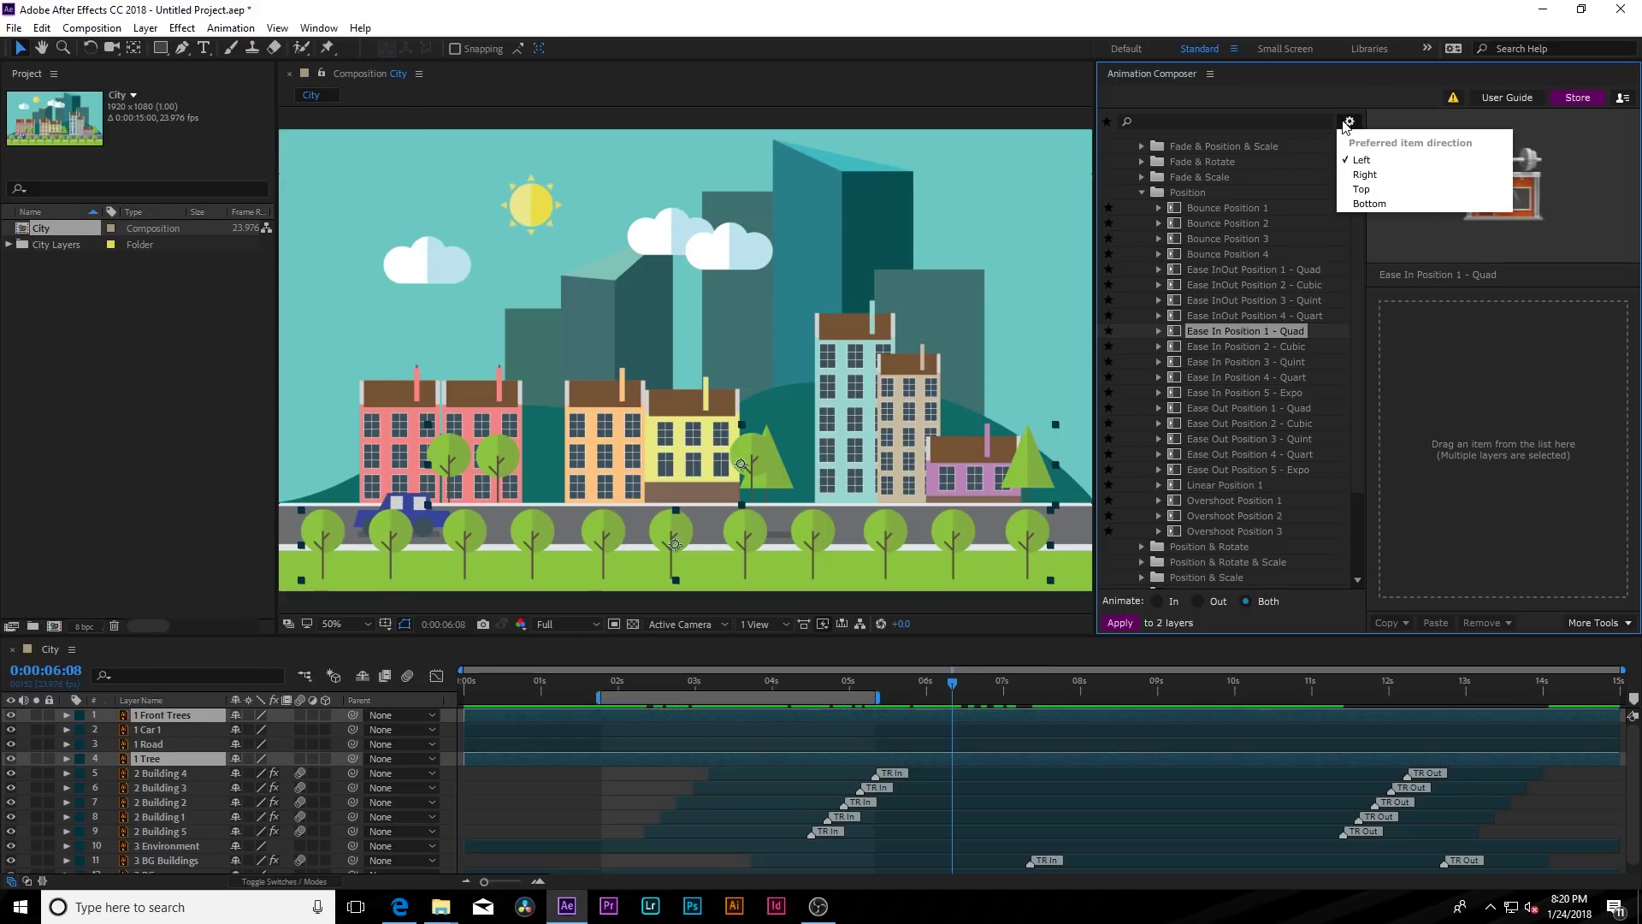
{"action": "left_click", "coordinate": [1366, 174]}
{"action": "left_click_drag", "start_coordinate": [1255, 329], "coordinate": [1433, 419]}
{"action": "left_click", "coordinate": [1277, 348]}
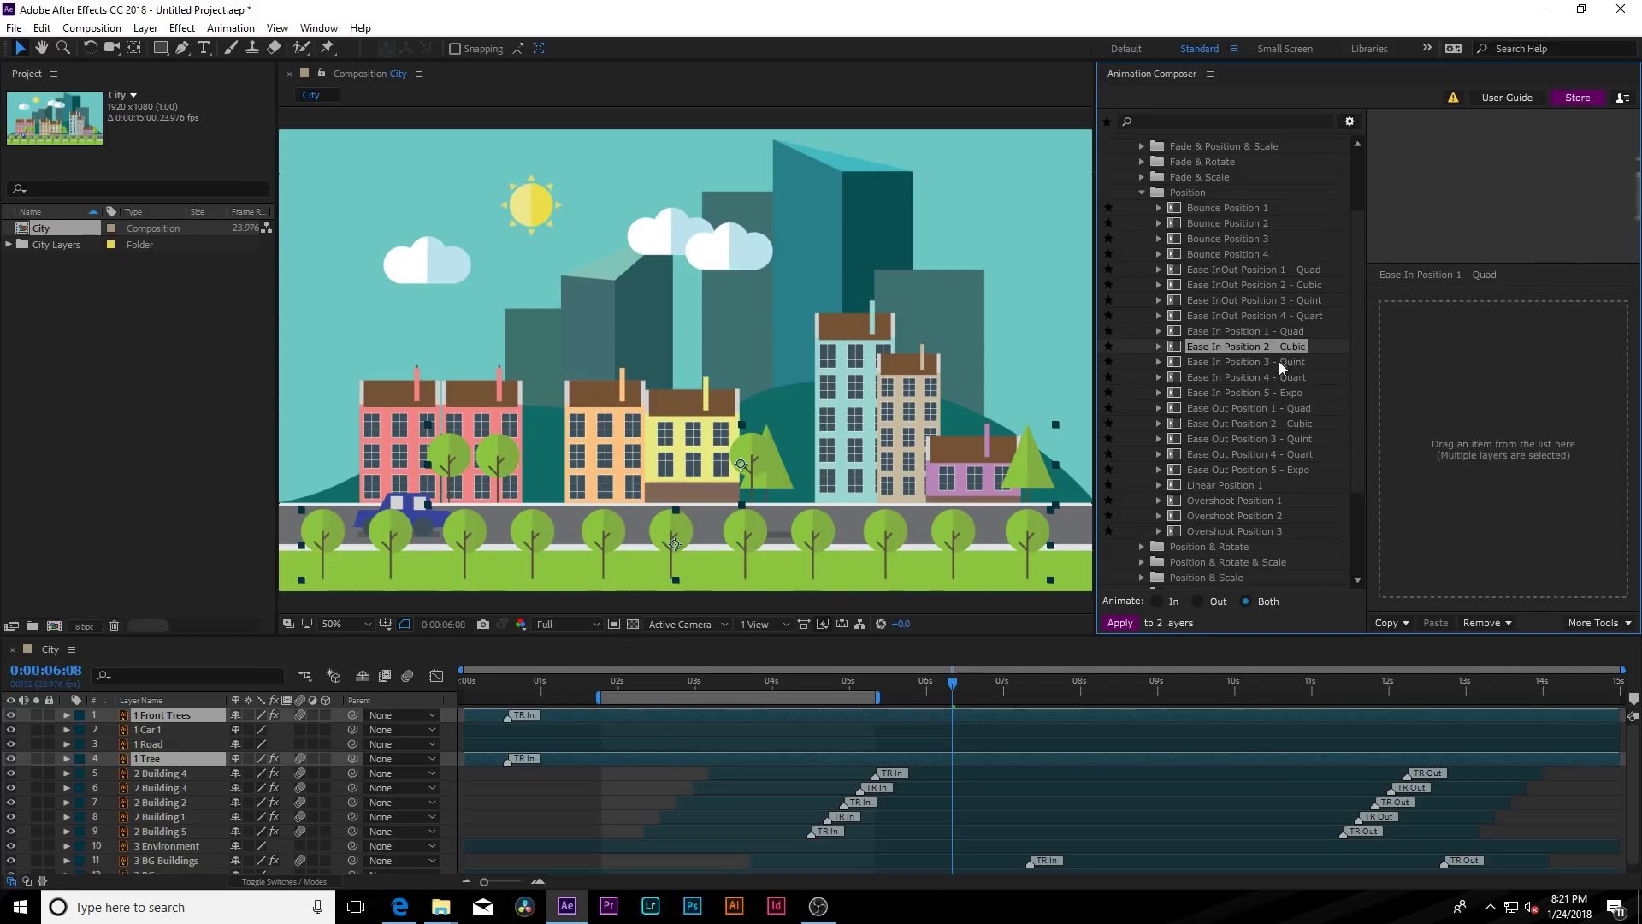
{"action": "left_click_drag", "start_coordinate": [1275, 342], "coordinate": [1562, 421]}
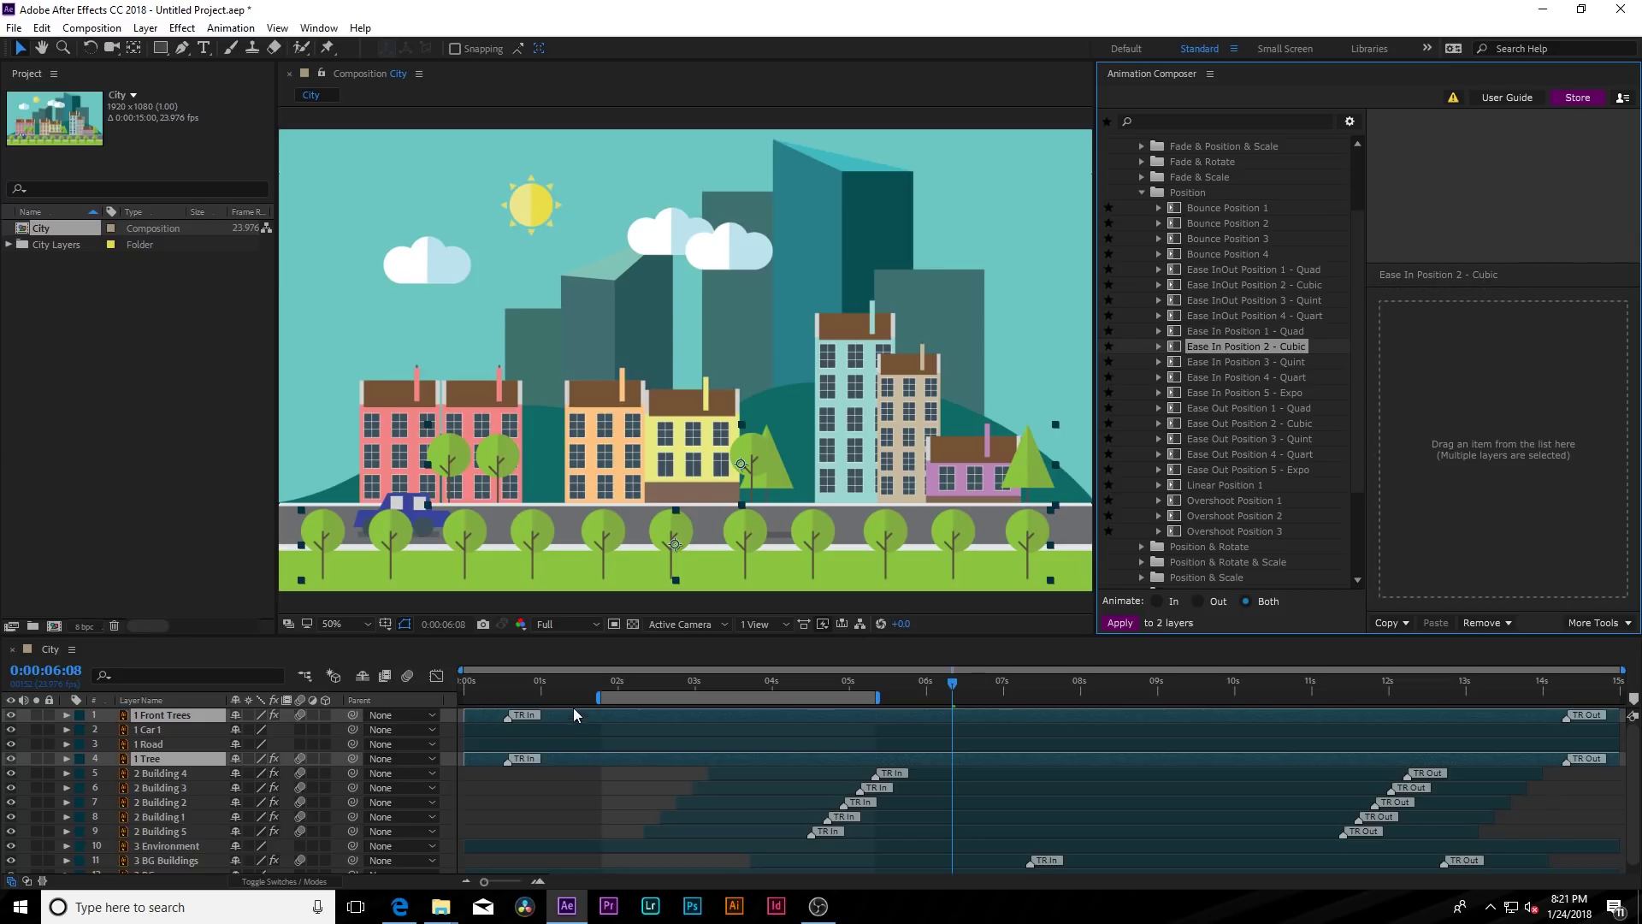
Preview the trees' new animation through to the exit
{"action": "key", "text": "space"}
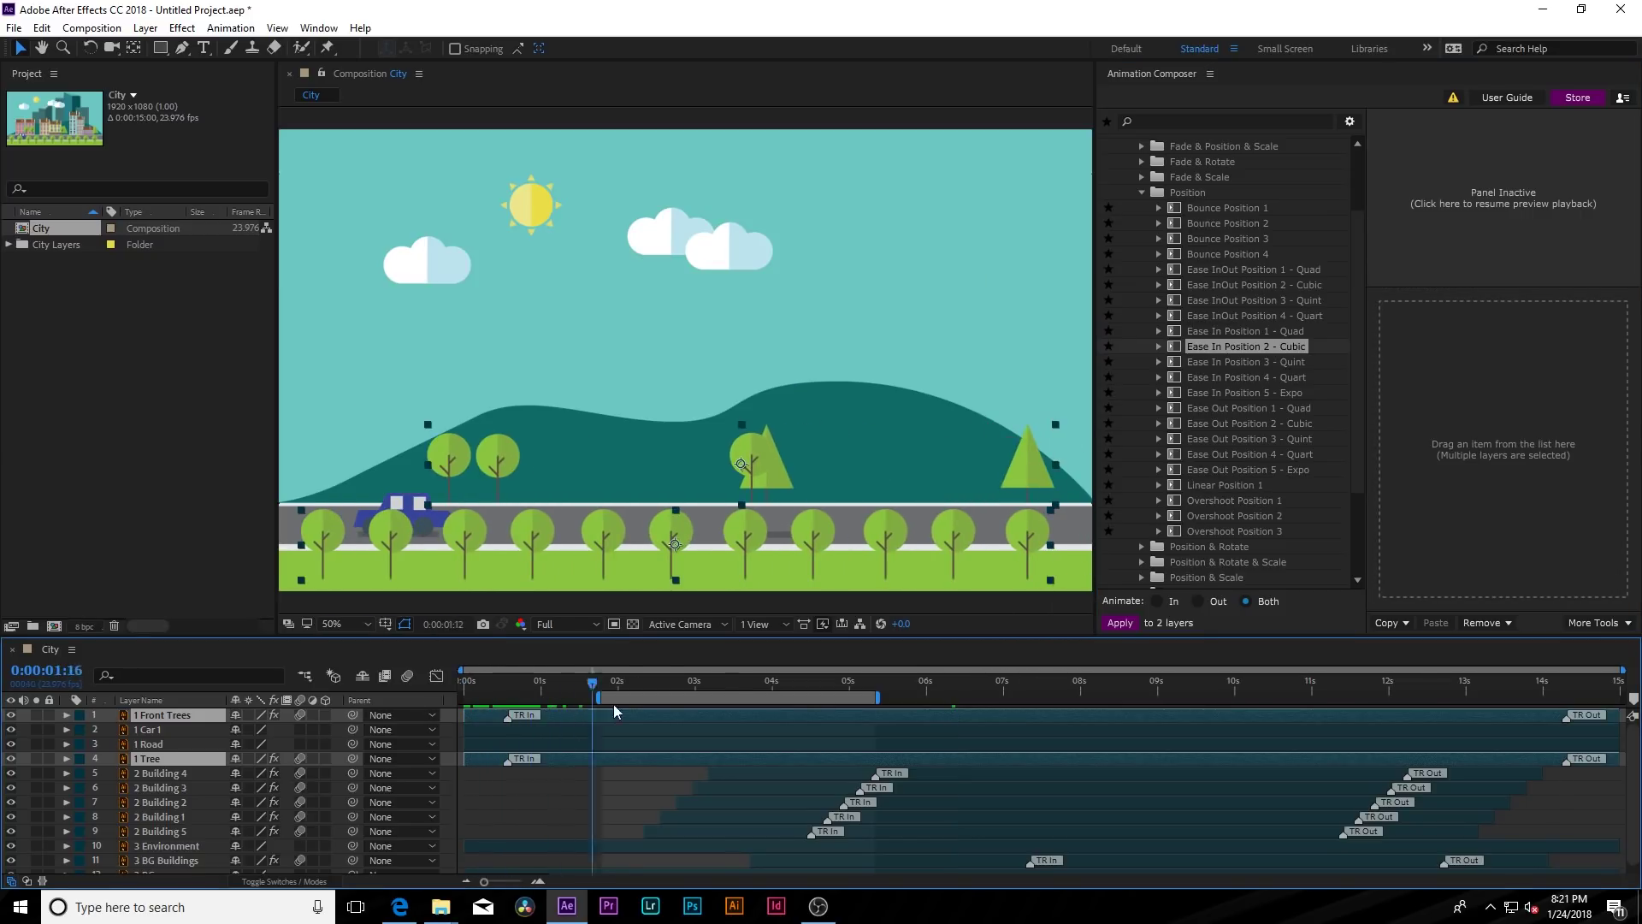
{"action": "left_click_drag", "start_coordinate": [614, 708], "coordinate": [1510, 704]}
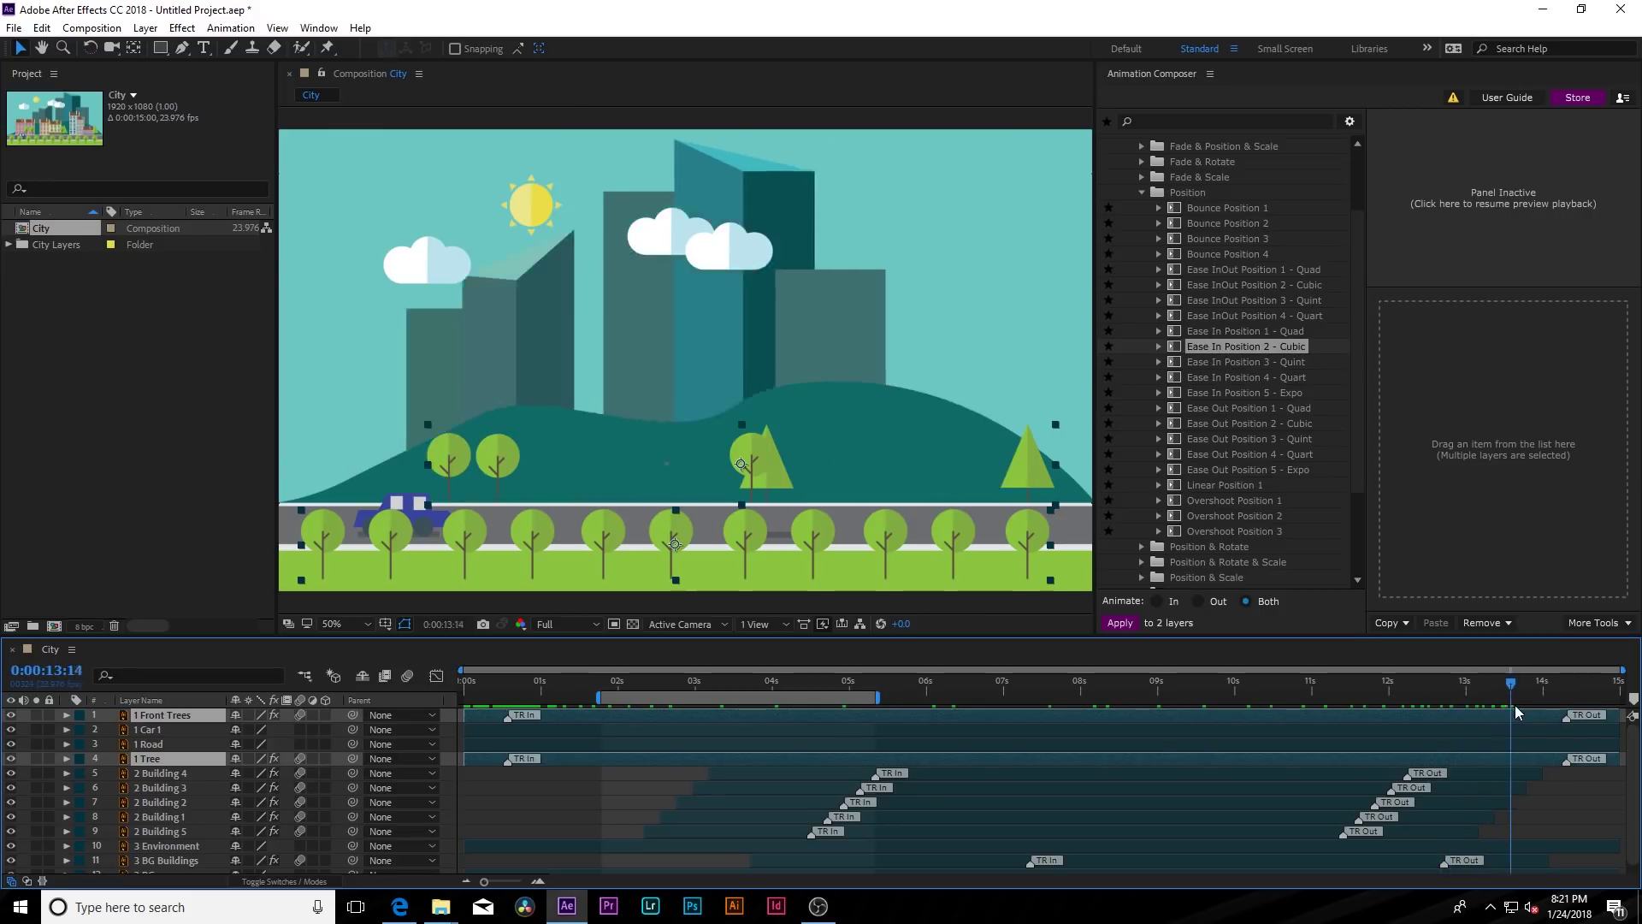
{"action": "left_click", "coordinate": [1064, 688]}
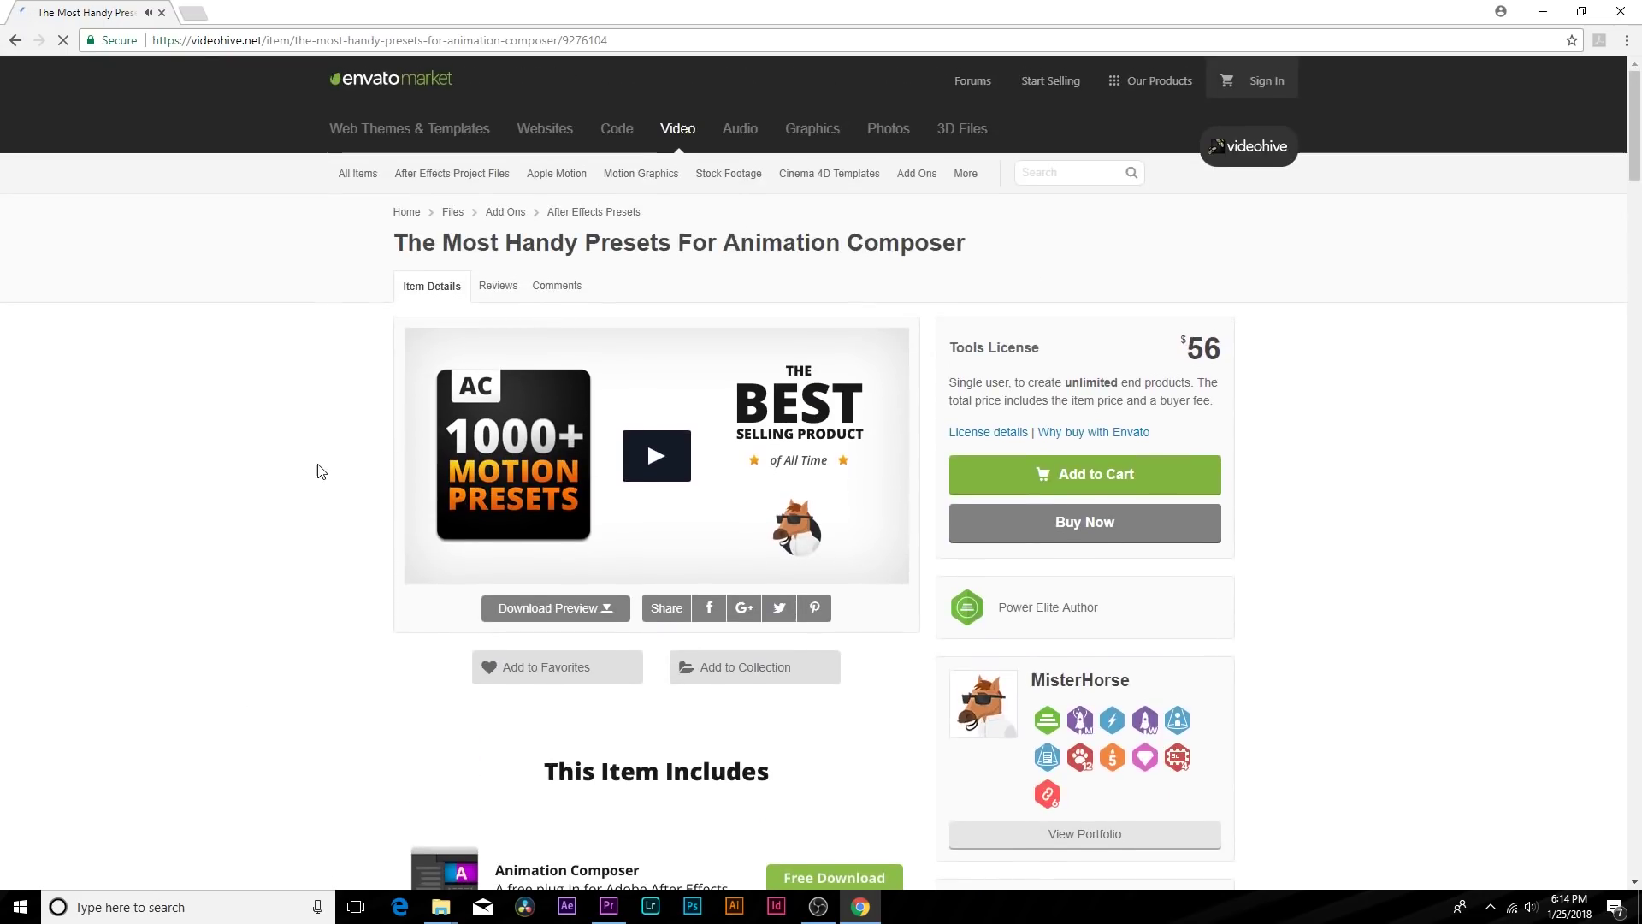
Play the preview video for The Most Handy Presets For Animation Composer
{"action": "left_click", "coordinate": [680, 474]}
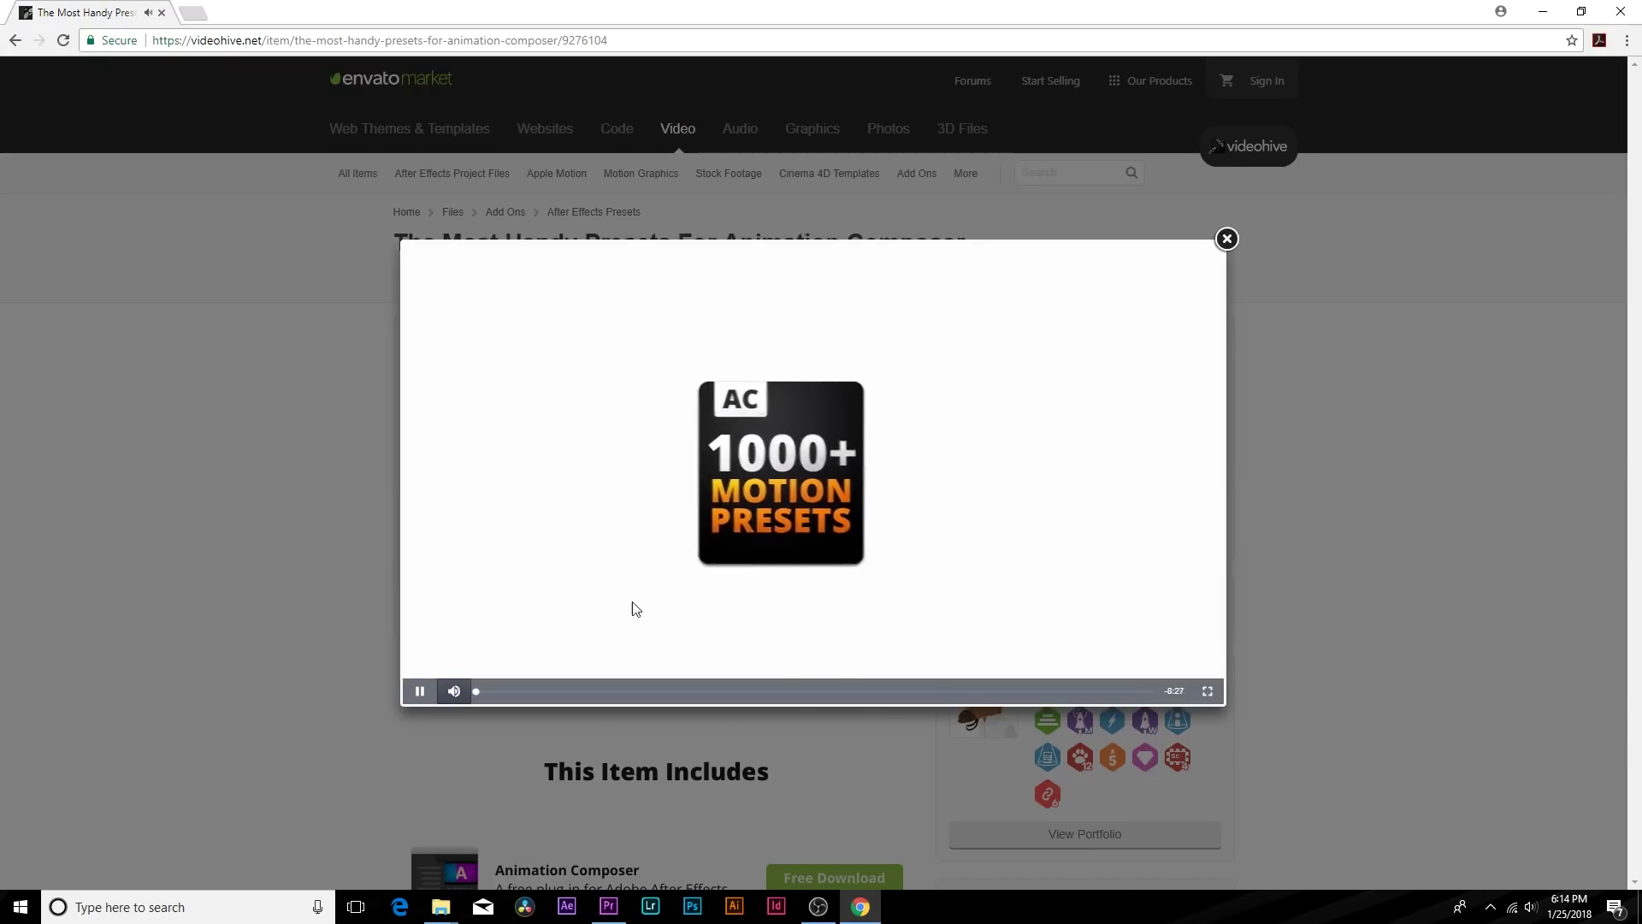